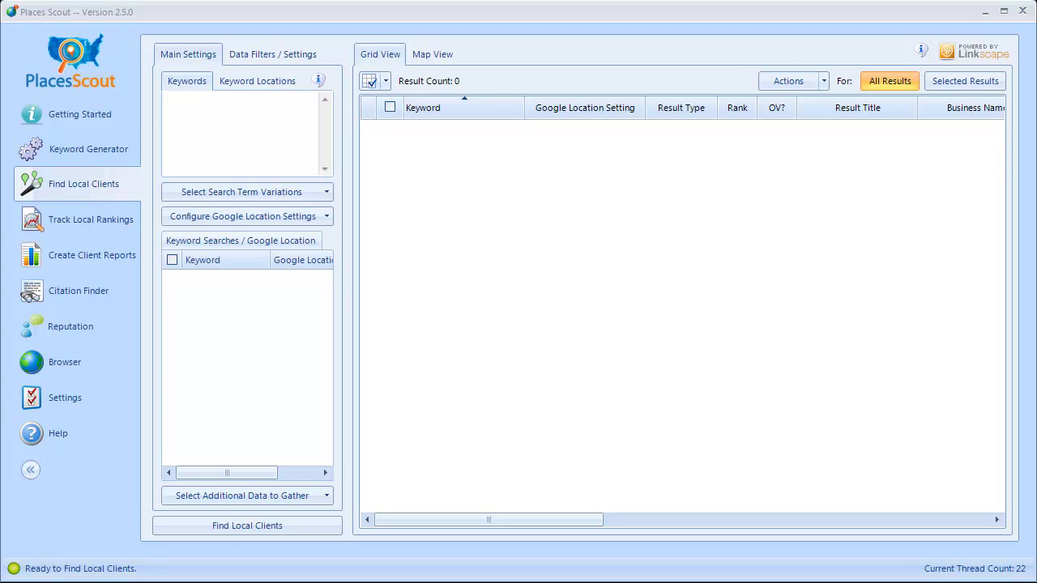
key(Return)
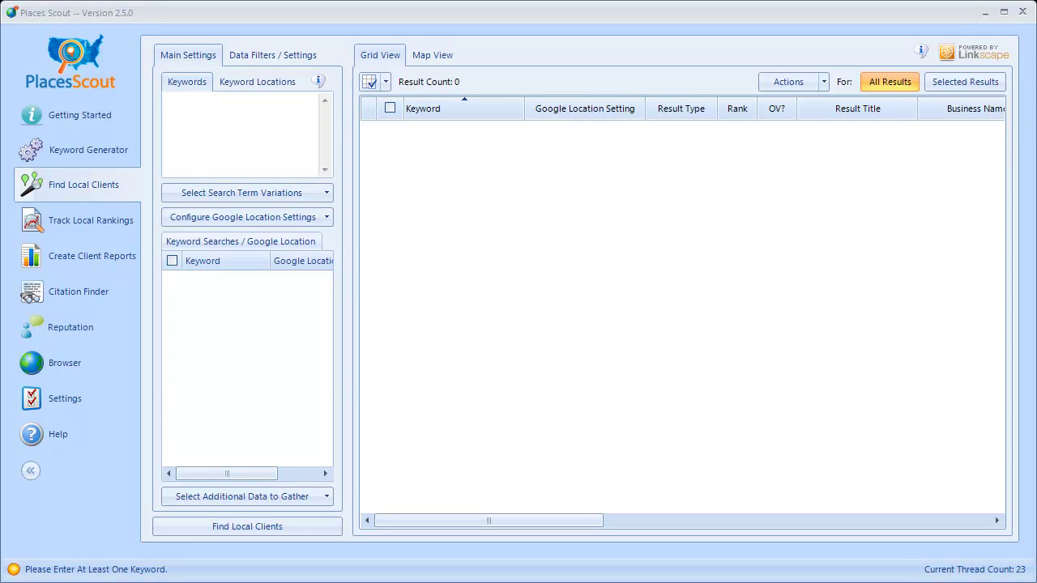
click(198, 114)
click(247, 81)
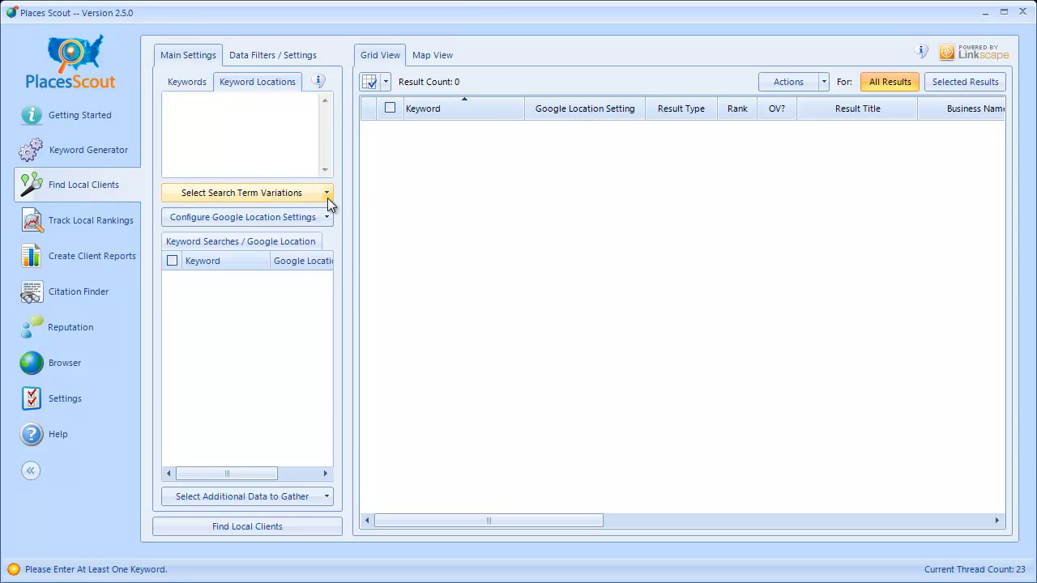
click(329, 198)
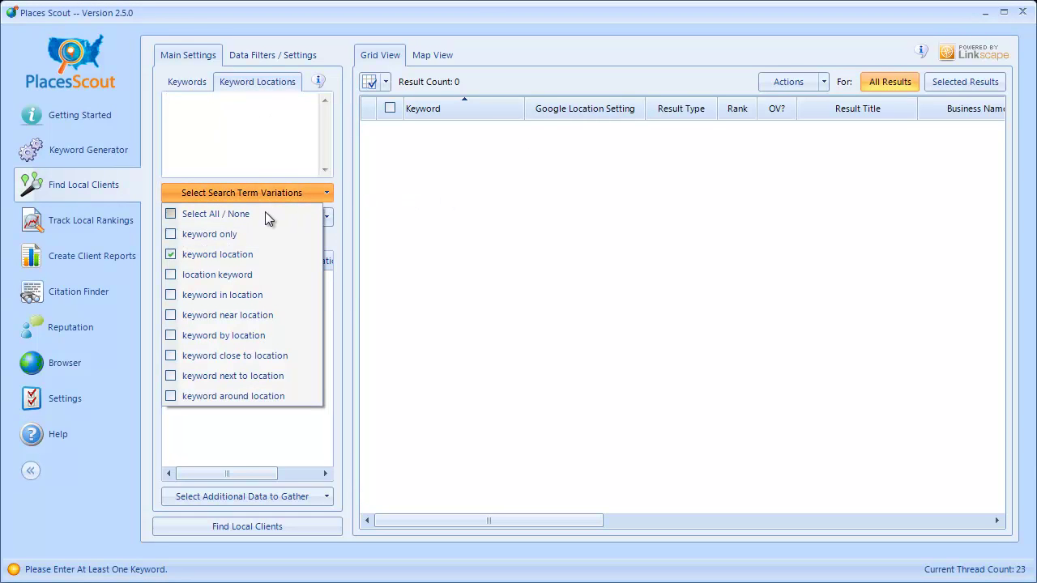
click(327, 196)
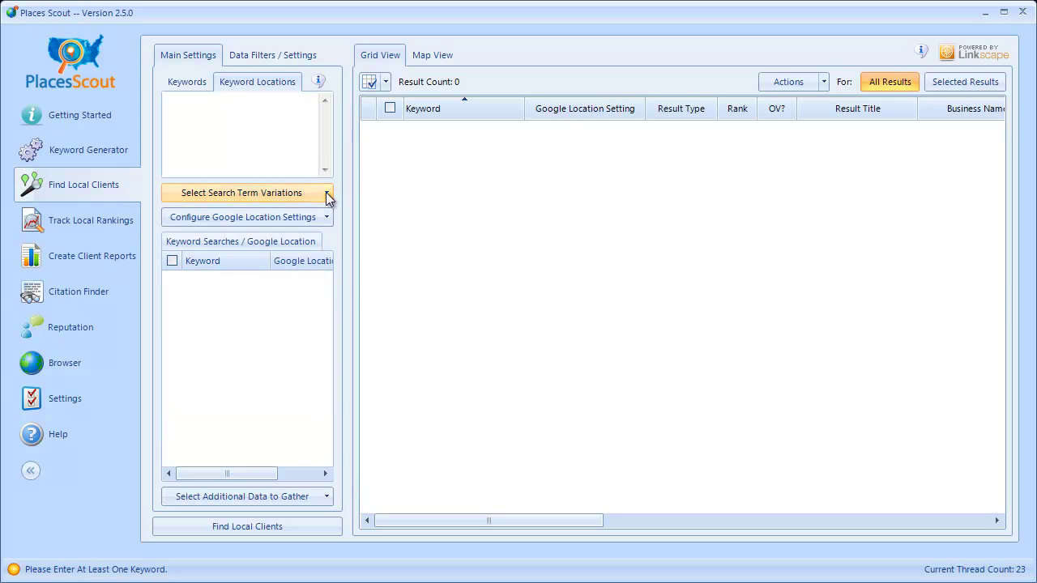
click(186, 85)
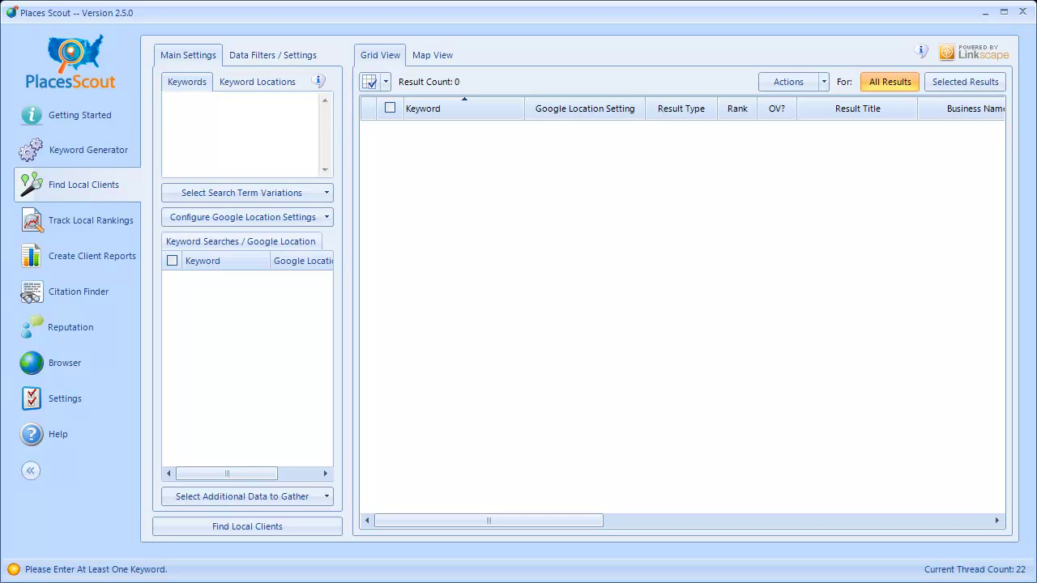
Step: Enter keyword 'restaurants' and location 'pittsburgh', enabling the 'location keyword' variation
click(230, 122)
text(restaurants)
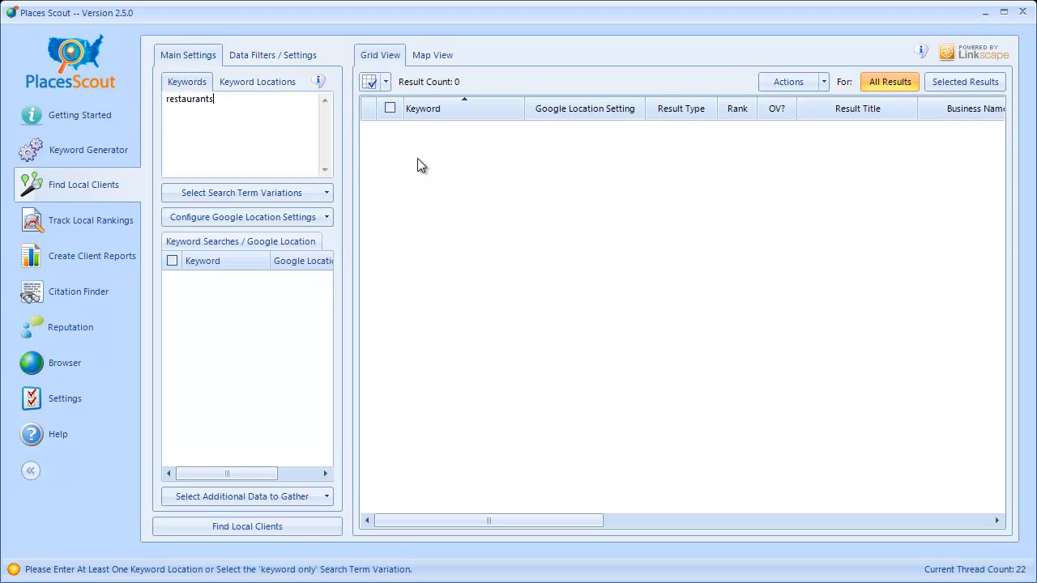
key(ctrl+Tab)
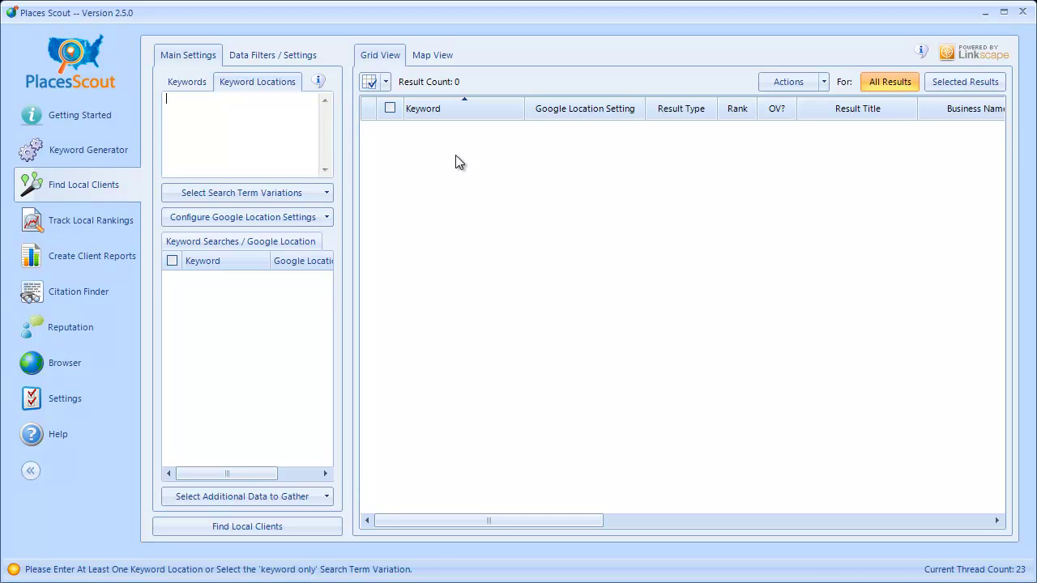
text(pittsburgh)
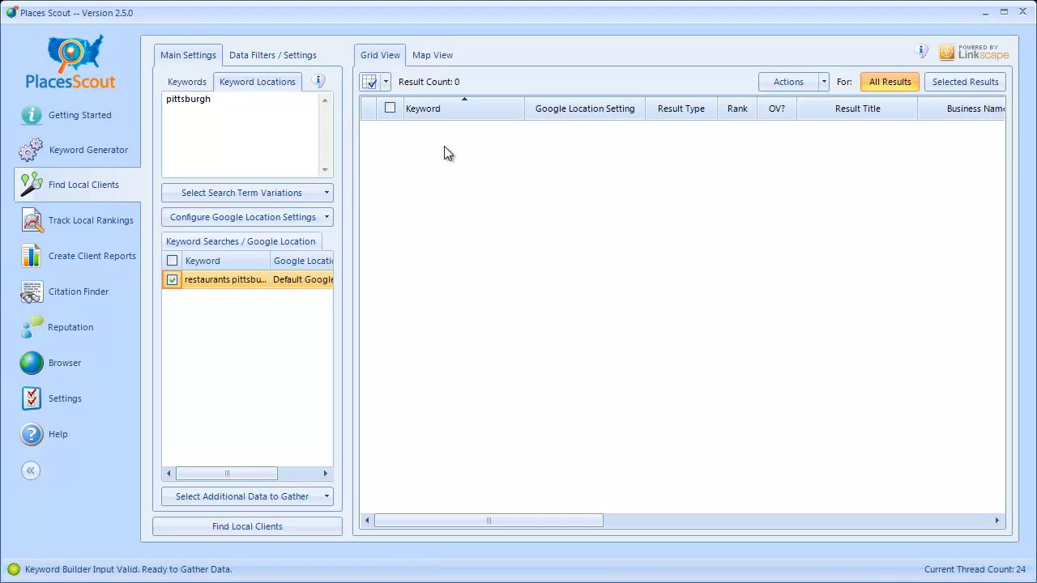
click(325, 196)
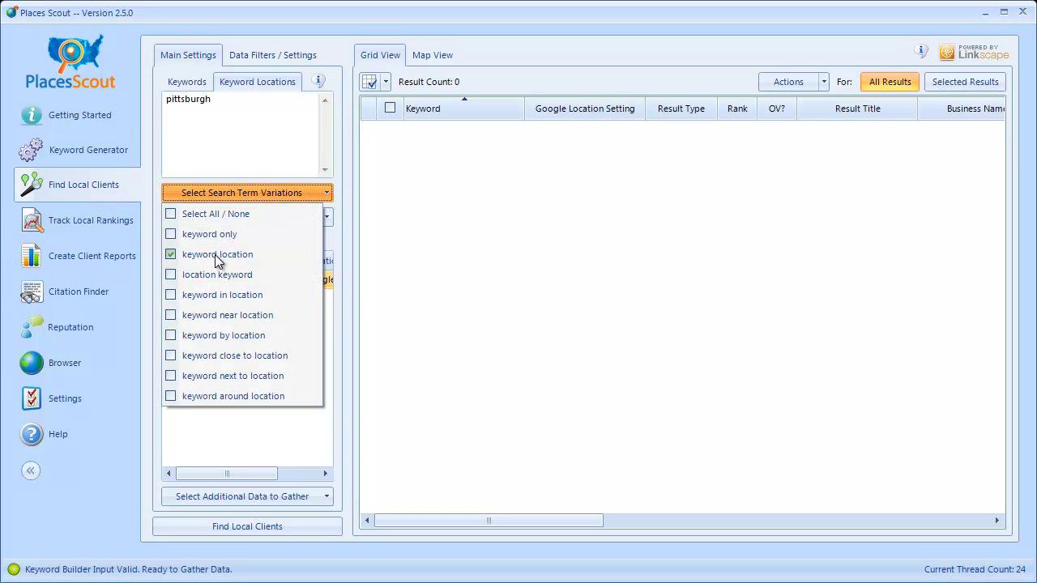
click(194, 276)
click(377, 242)
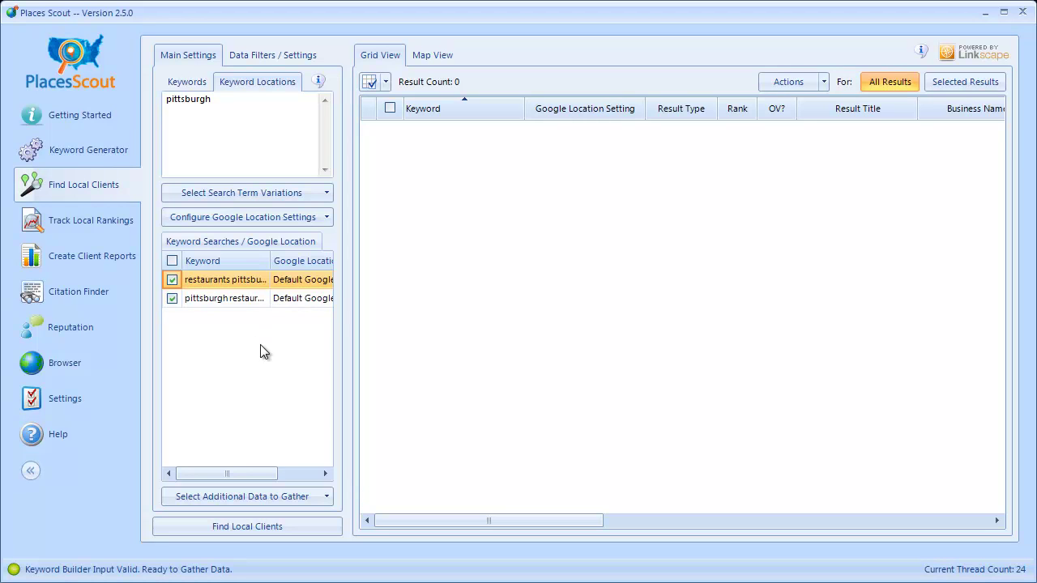
Step: Widen the Keyword column and recheck the keywords, locations and variation settings
drag(271, 260, 297, 261)
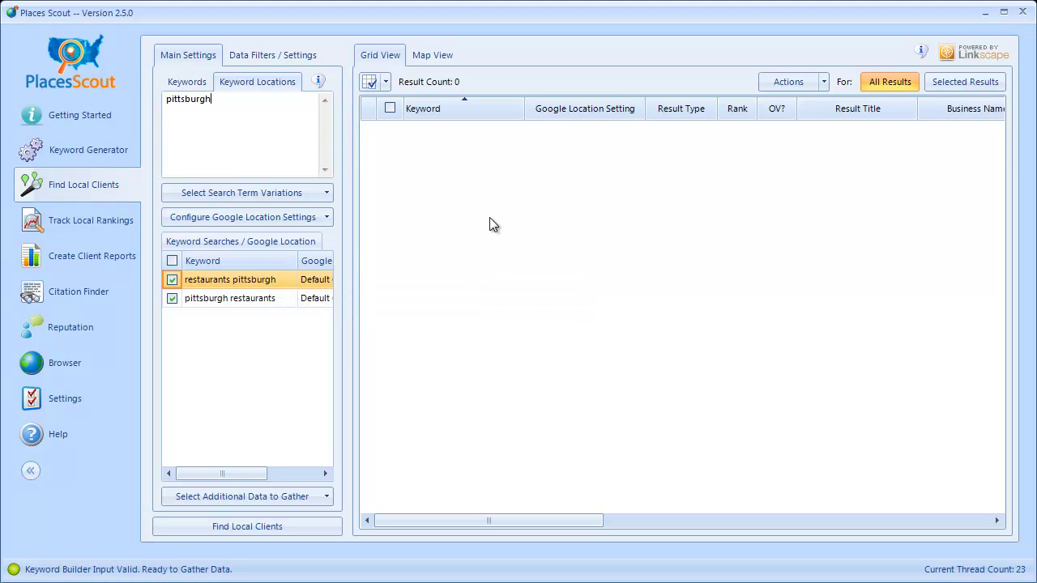
click(191, 83)
click(248, 82)
click(327, 194)
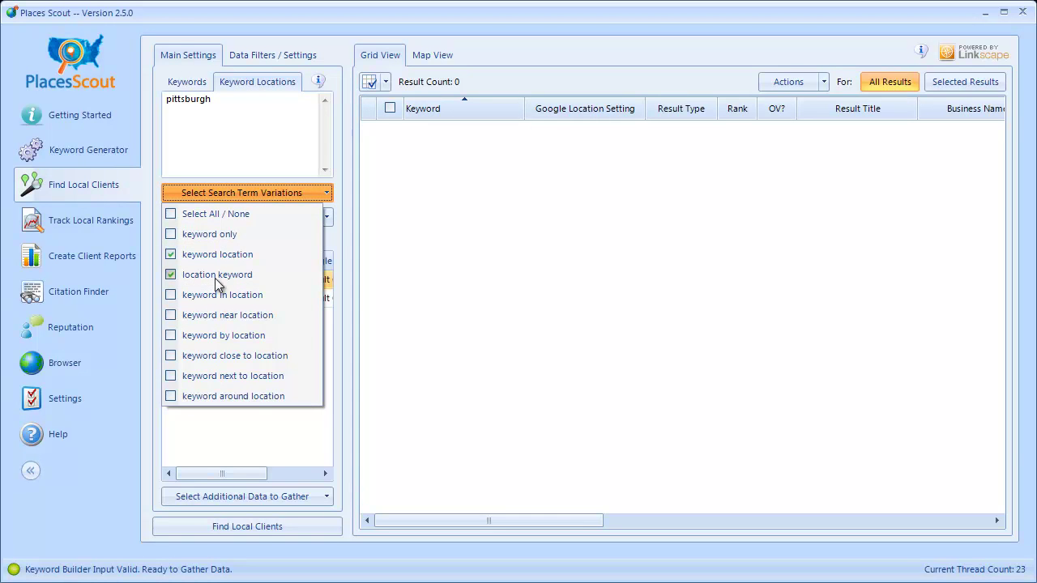
click(452, 261)
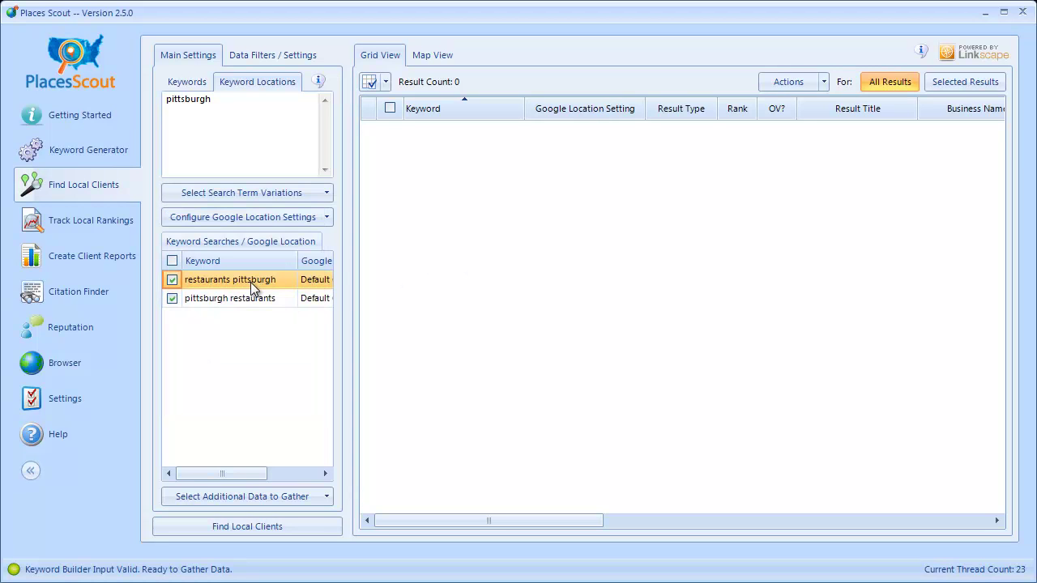
drag(218, 479, 220, 457)
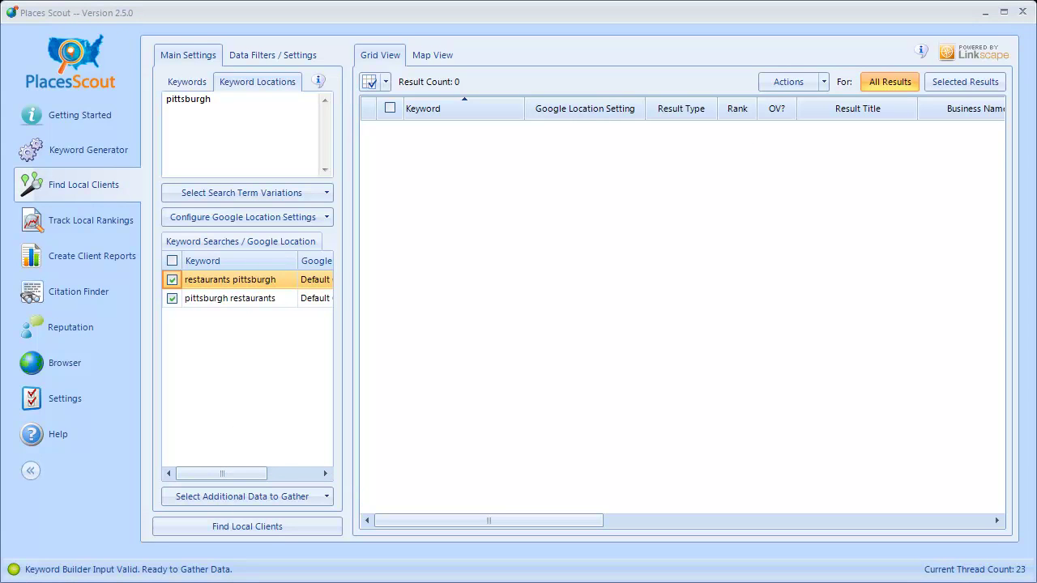
Step: Add 'dinner' as a second keyword below 'restaurants'
click(188, 81)
click(234, 84)
click(186, 86)
click(235, 111)
text(dinner)
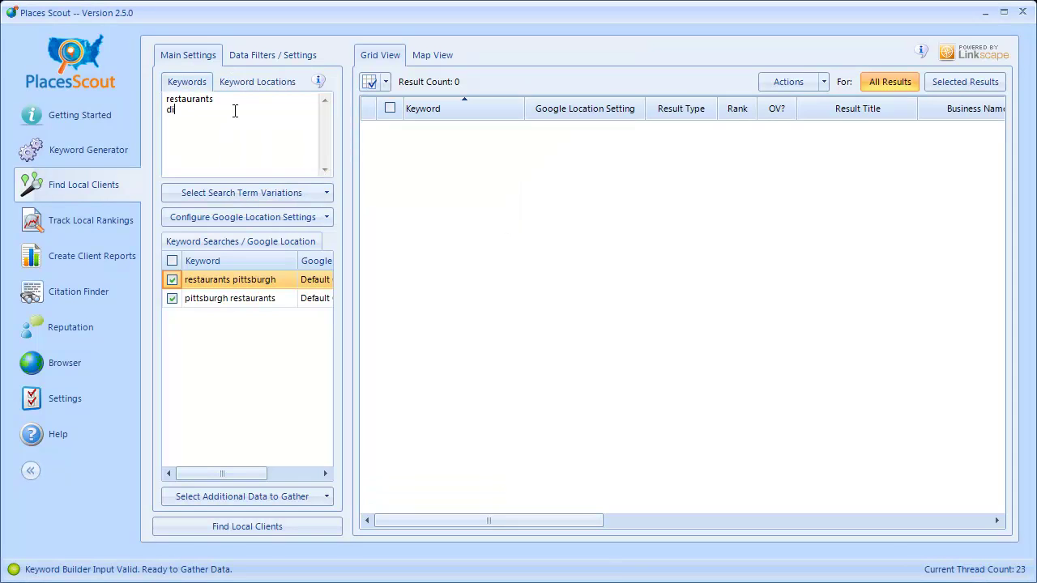
Step: Add 'chicago' as a second location below 'pittsburgh'
click(242, 86)
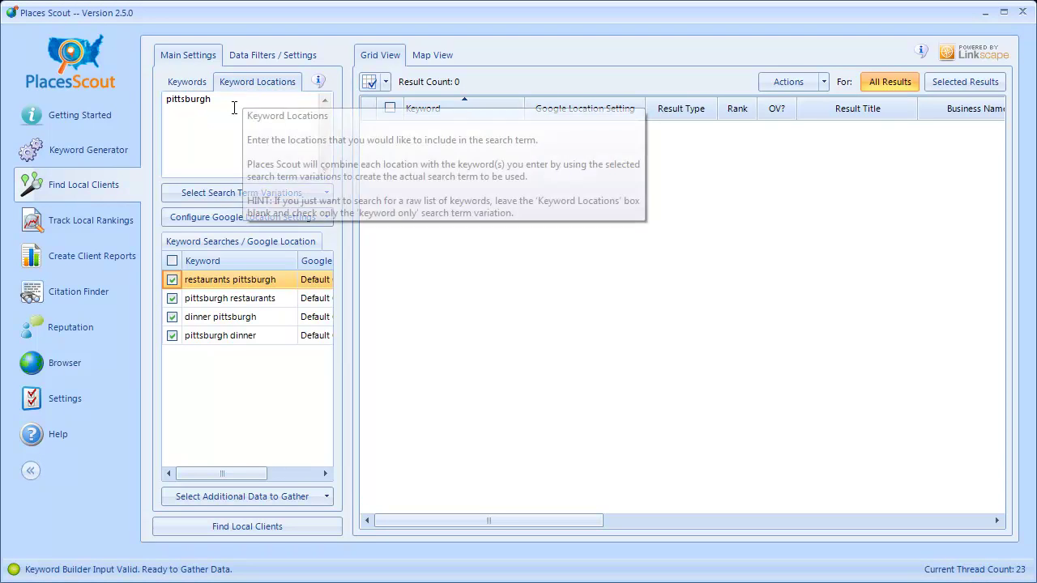
click(233, 111)
key(Return)
text(chai)
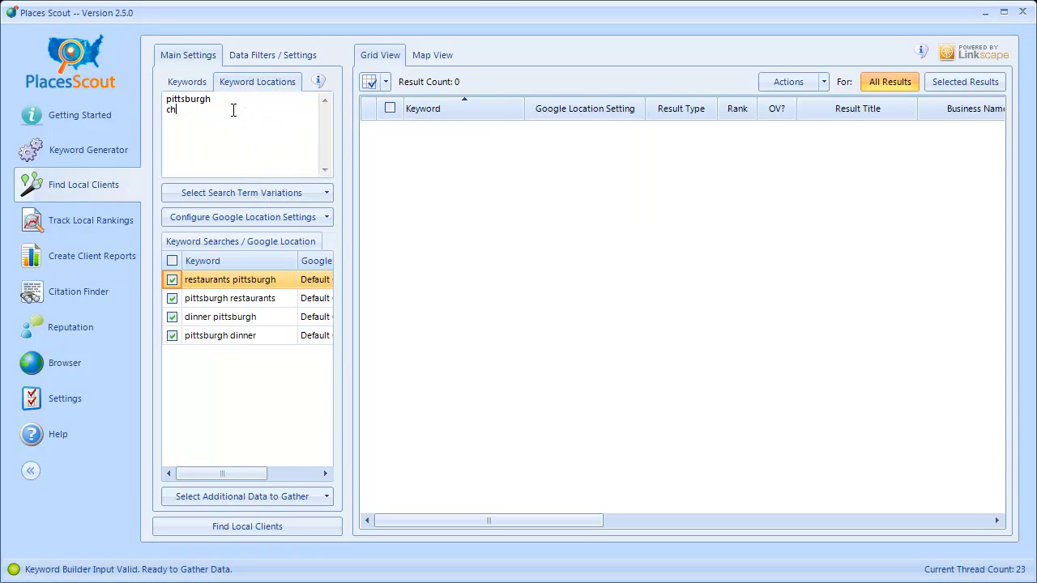
key(BackSpace)
key(BackSpace)
text(icago)
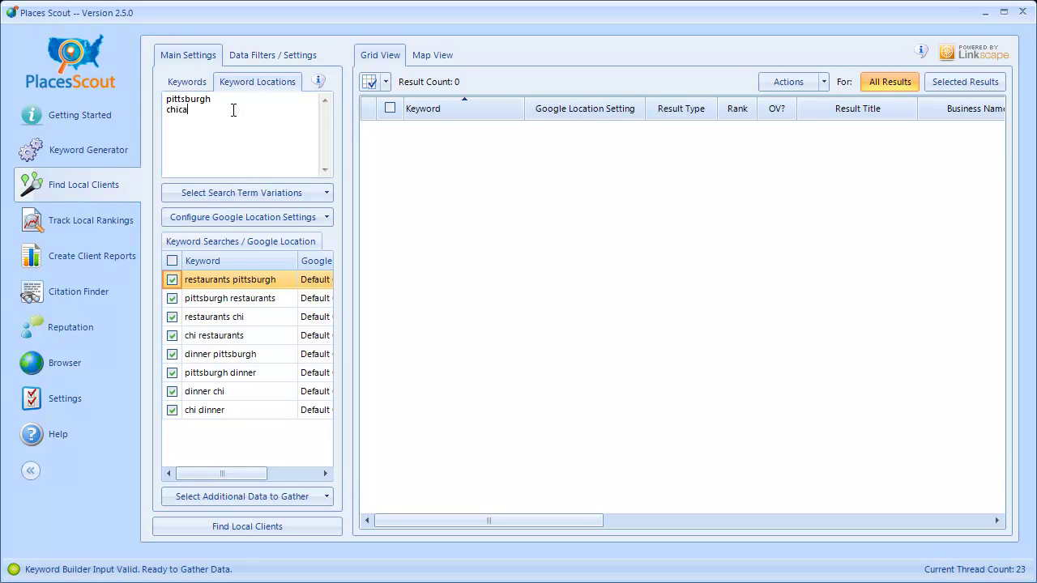
Step: Review the keywords, locations and search term variations without changing anything
click(188, 82)
click(242, 82)
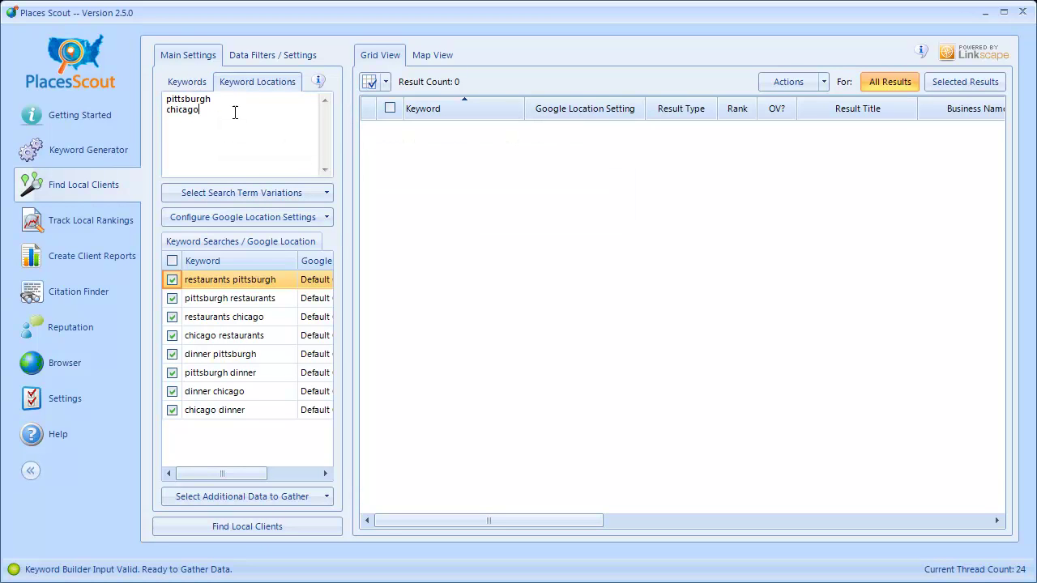
click(322, 193)
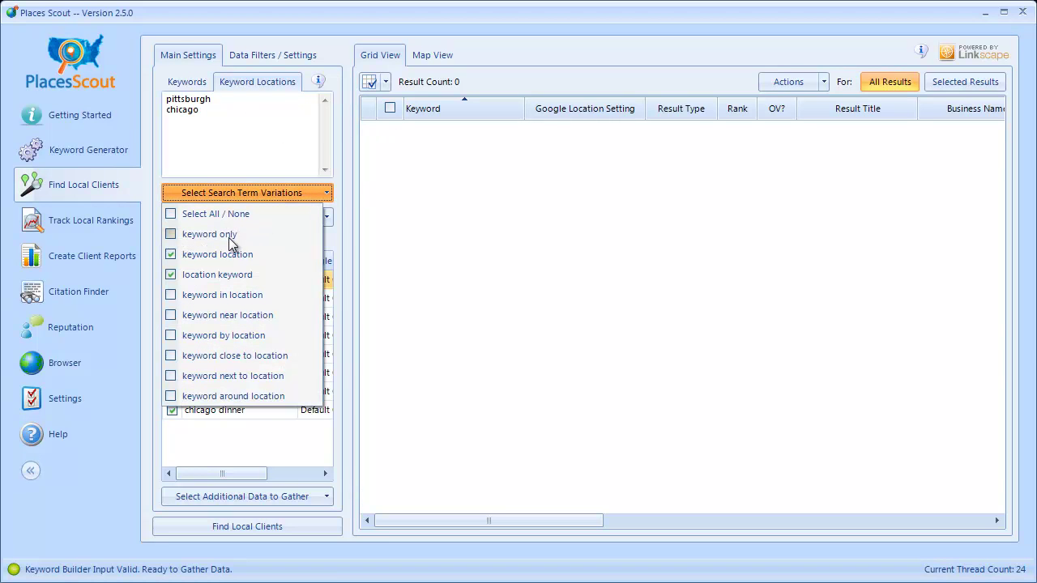
click(225, 140)
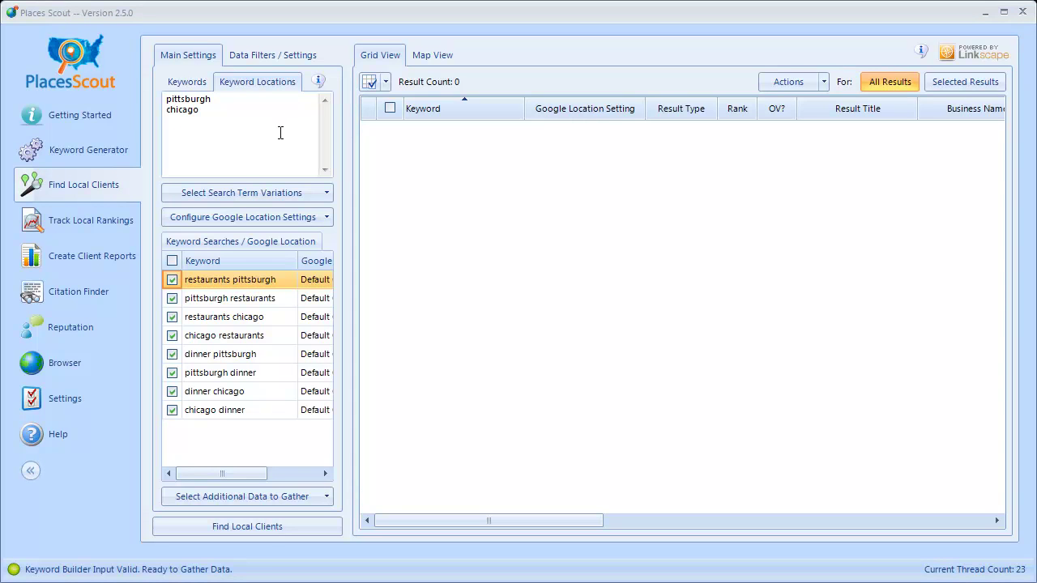
Step: Revisit the search term variations list and the pittsburgh/chicago locations box to build the searches grid
click(297, 195)
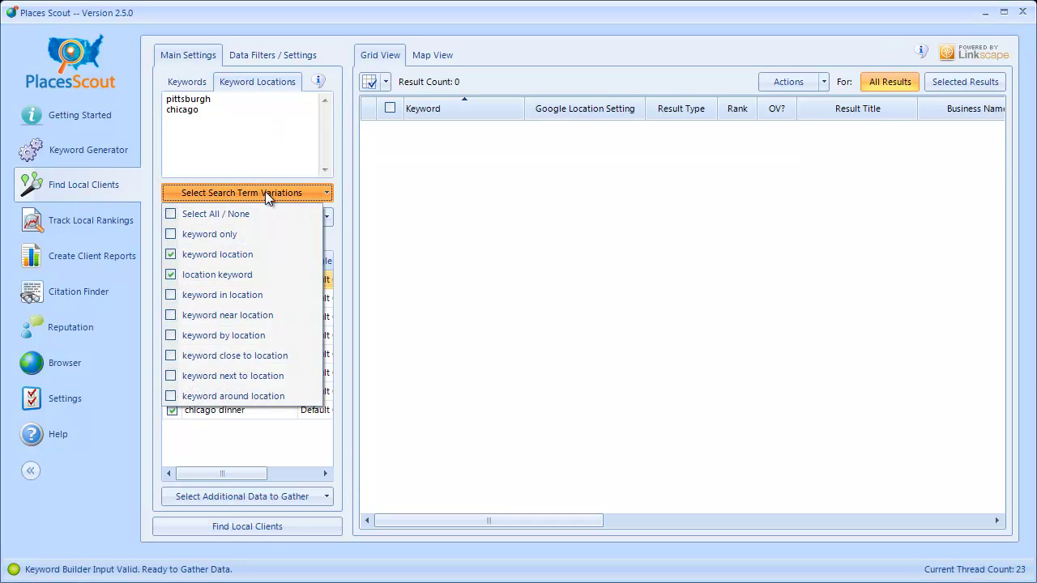
click(277, 192)
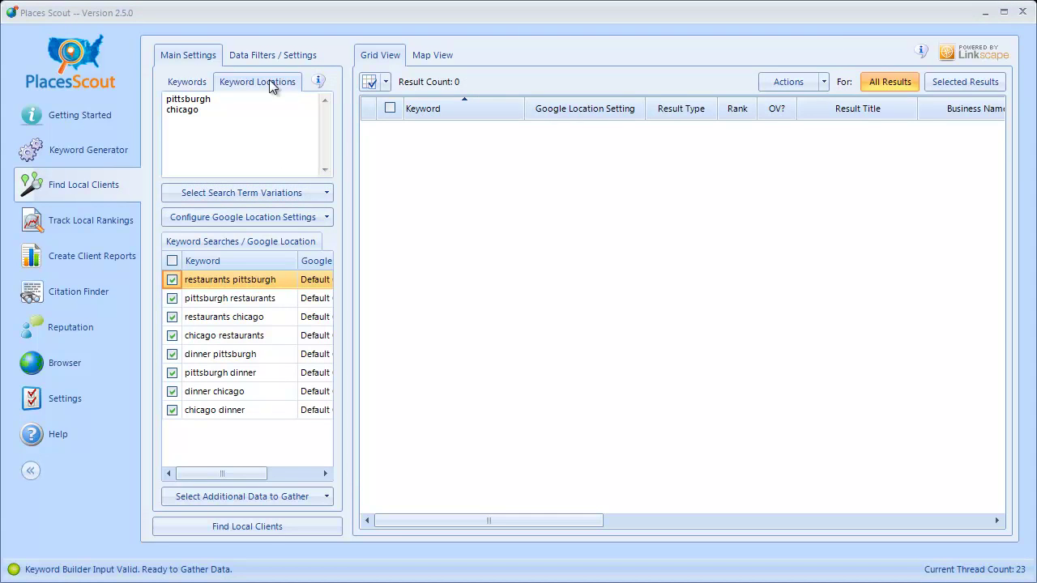
drag(268, 121, 153, 93)
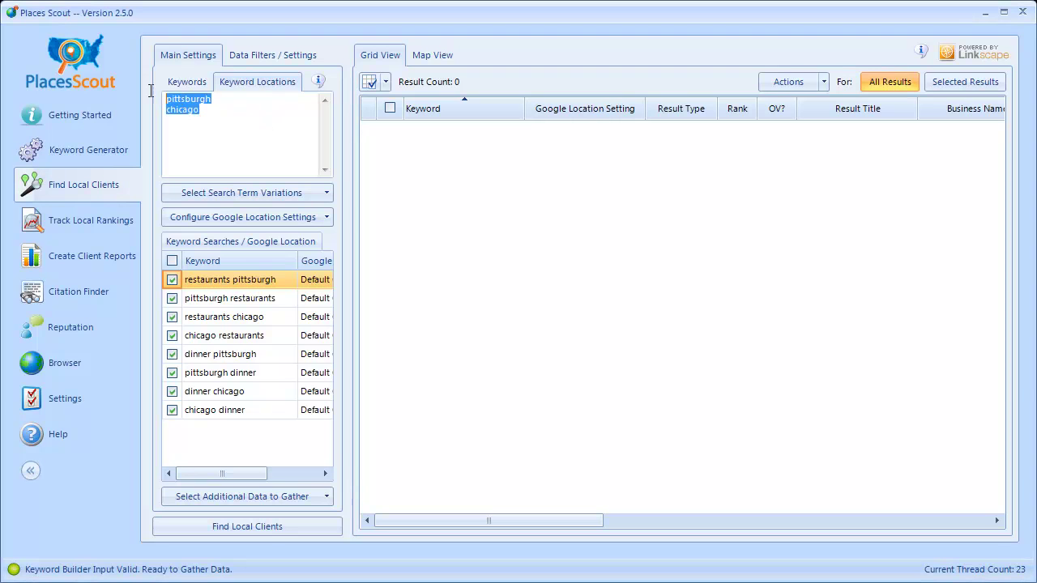
click(212, 106)
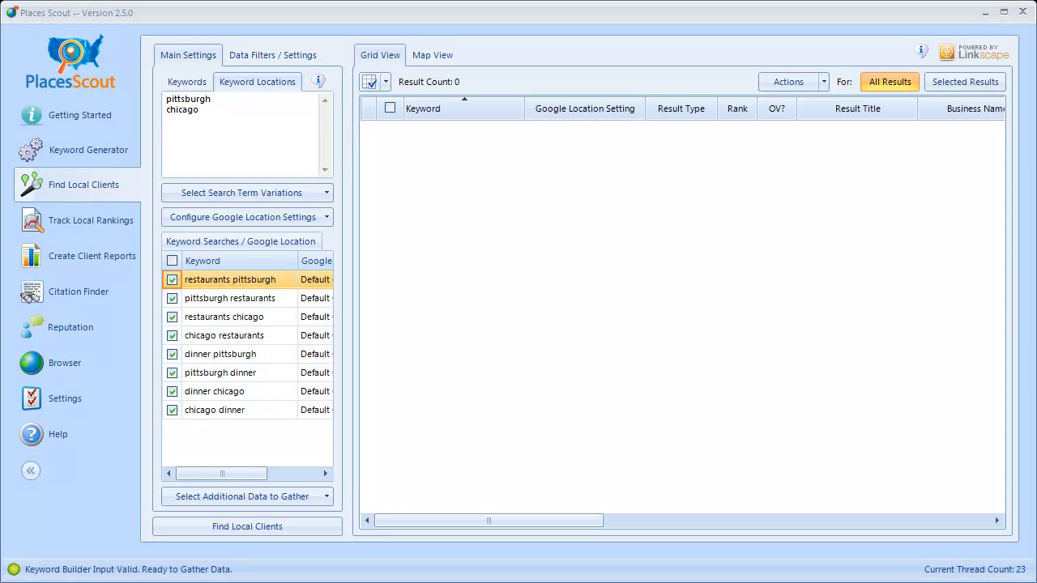
click(327, 193)
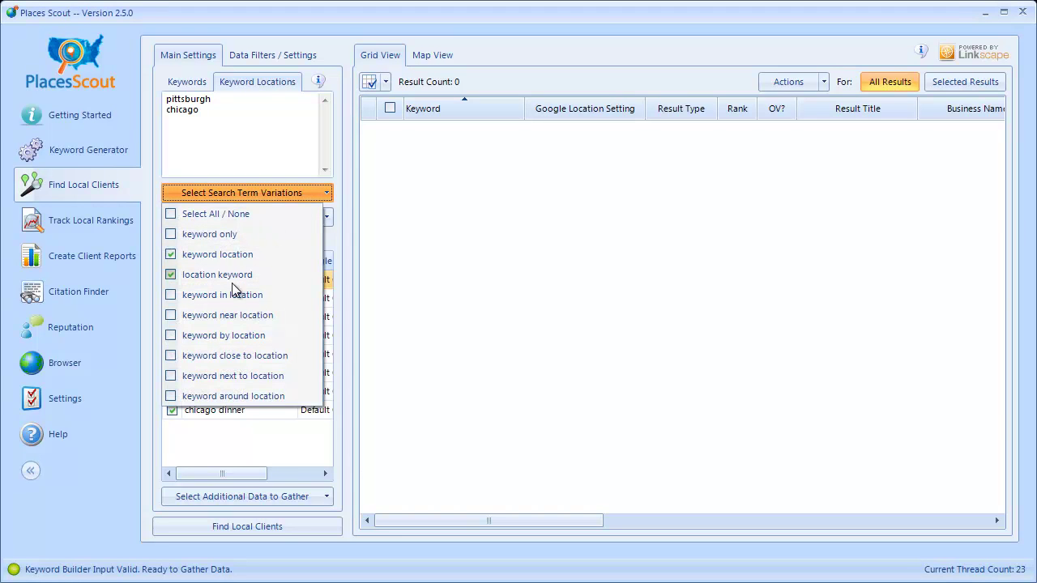
click(306, 200)
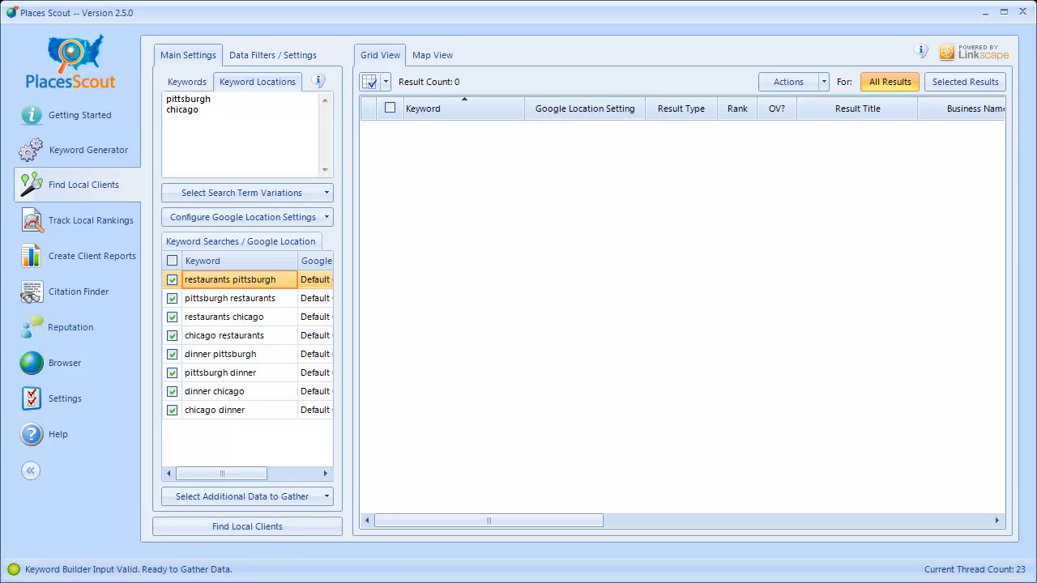
Step: Delete the pittsburgh/chicago locations and restaurants/dinner keywords, then paste the combined city phrases
drag(211, 122, 215, 81)
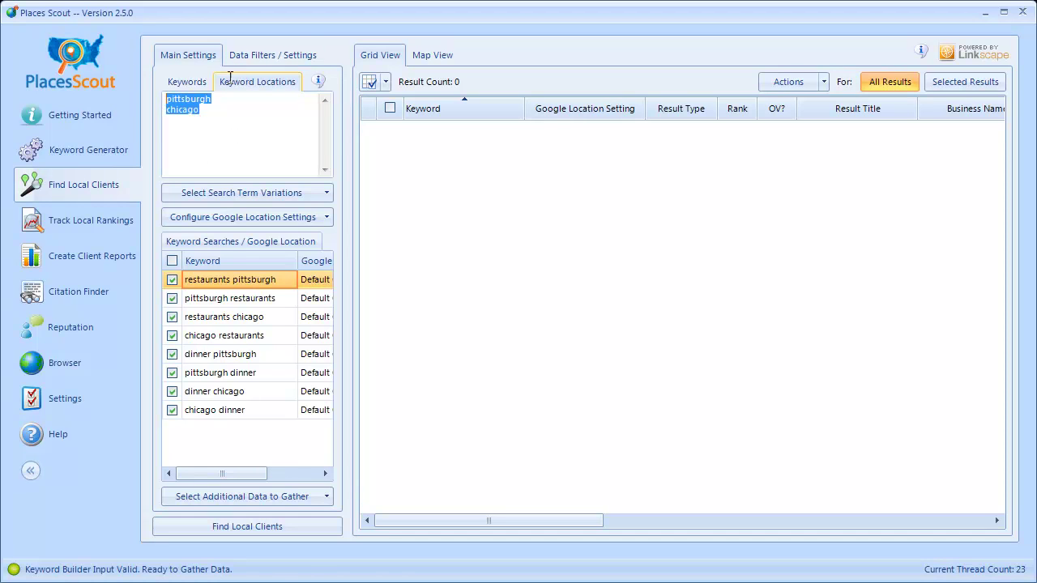
key(Delete)
click(194, 86)
drag(215, 113, 345, 54)
key(ctrl+c)
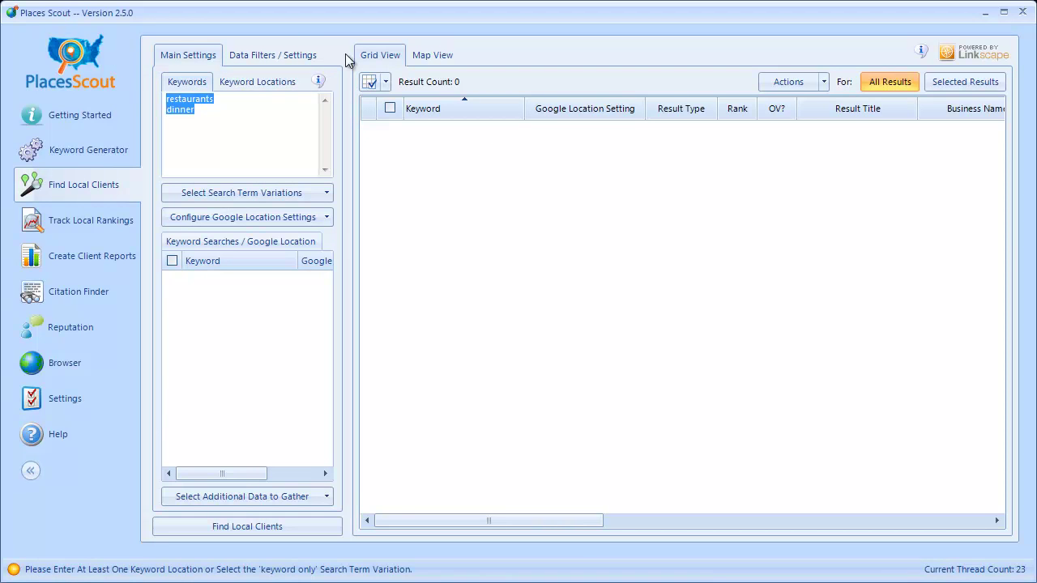
key(Delete)
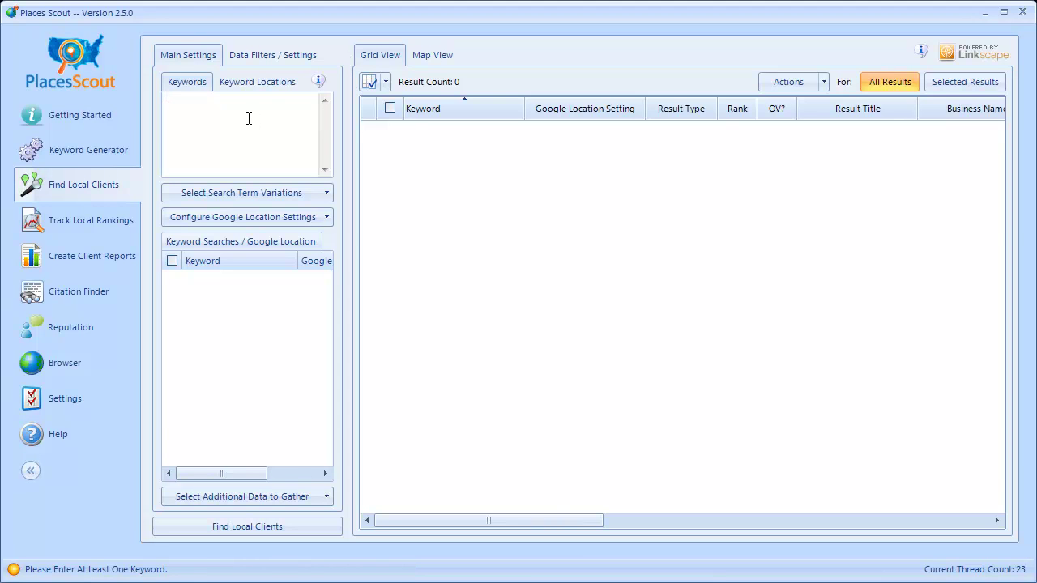
key(ctrl+v)
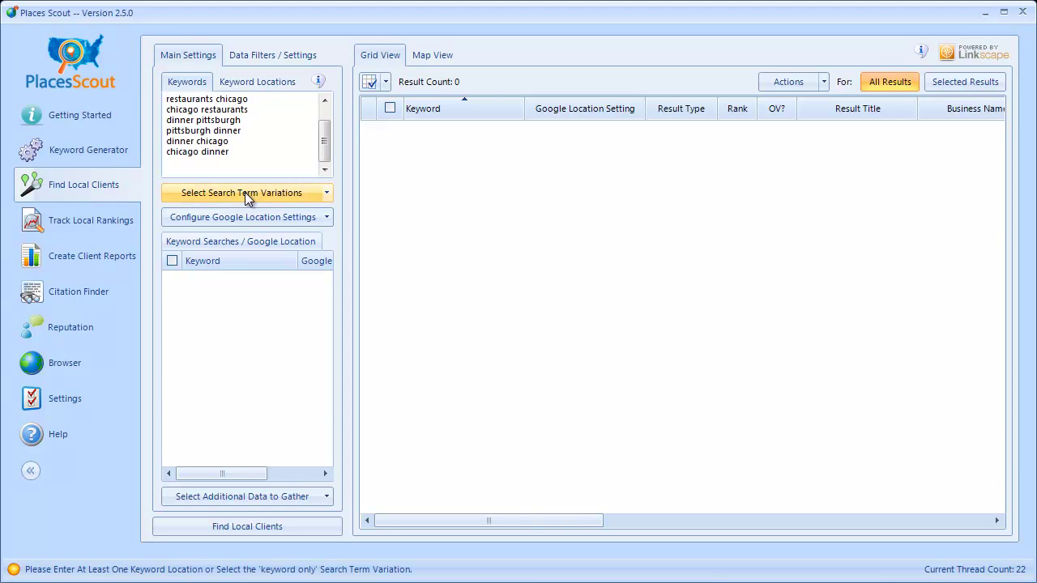
Step: Switch the search term variation to 'keyword only' and review the keyword list
click(244, 192)
click(206, 235)
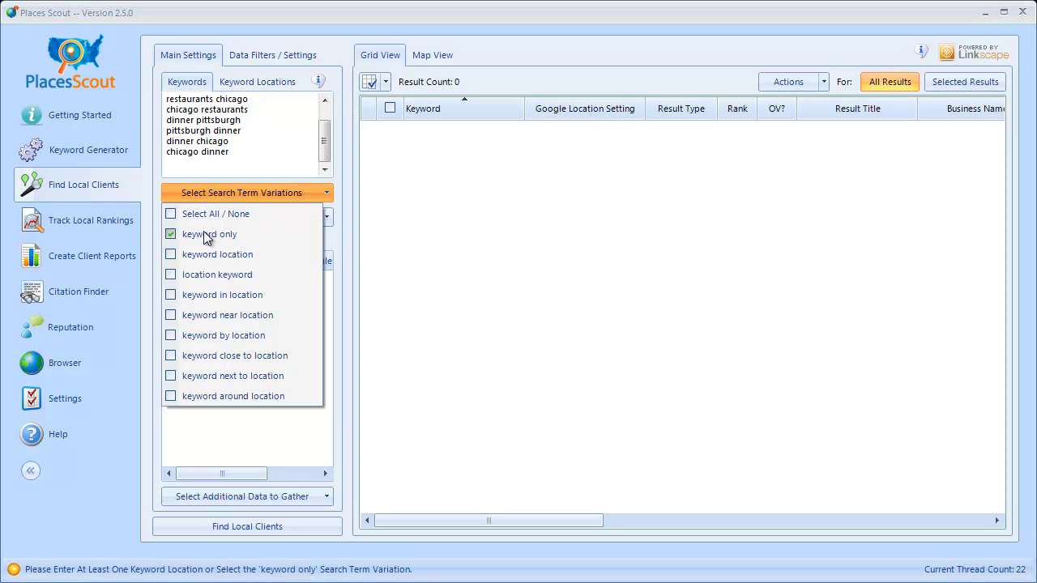
click(213, 172)
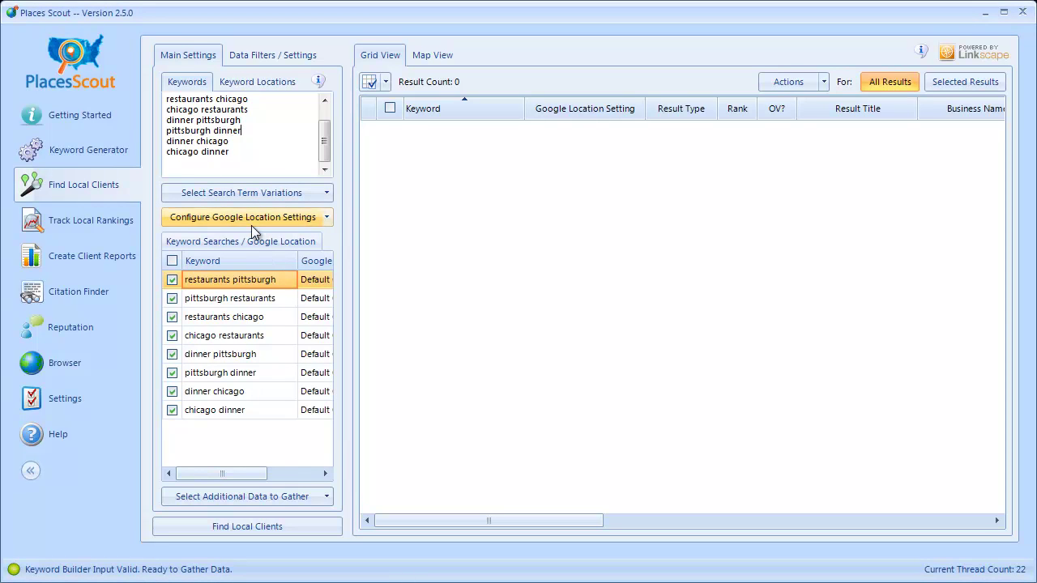
scroll(258, 153, up, 1)
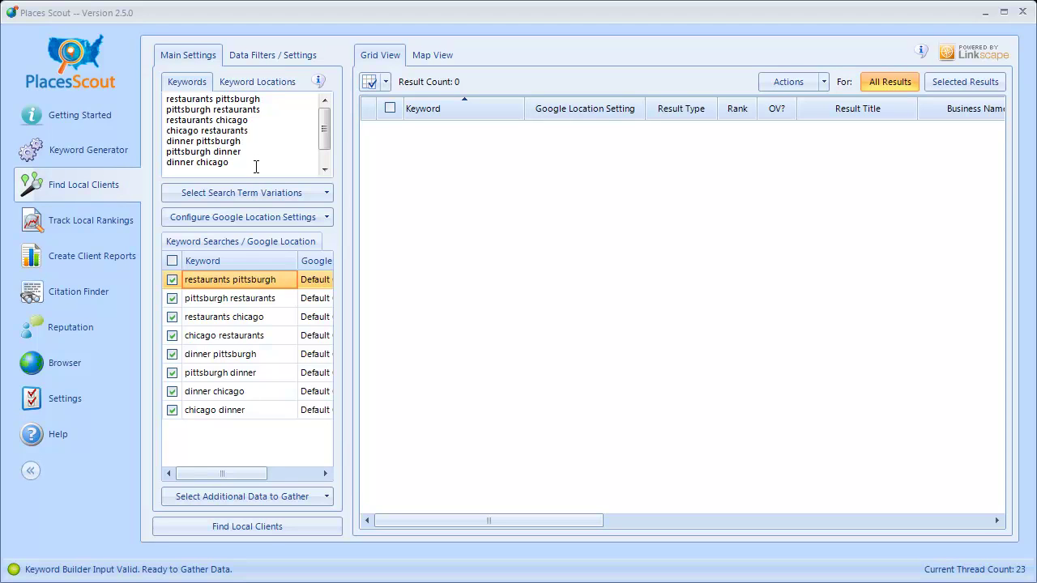
click(243, 193)
click(226, 239)
click(235, 155)
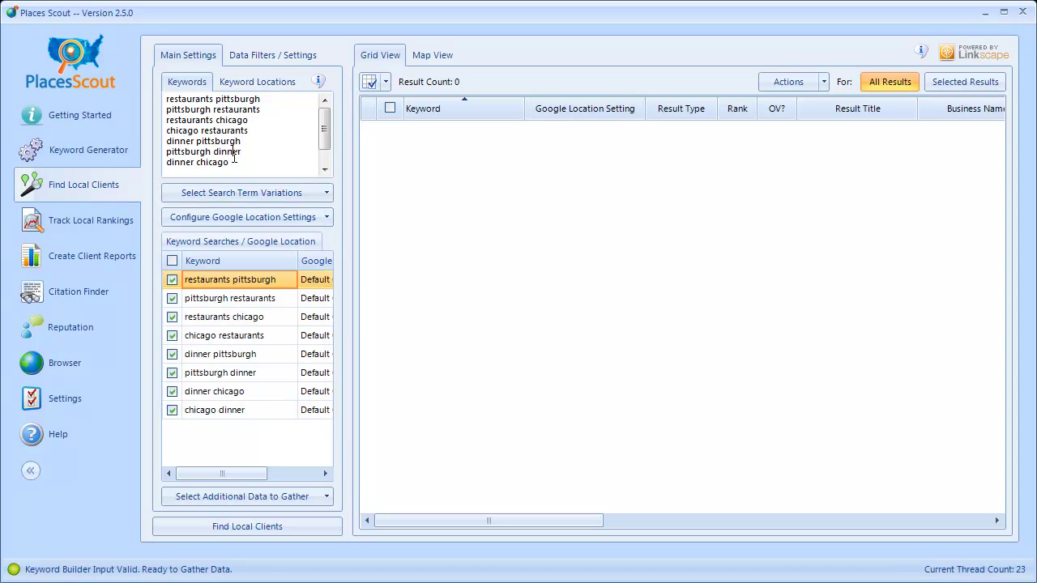
click(249, 159)
click(241, 188)
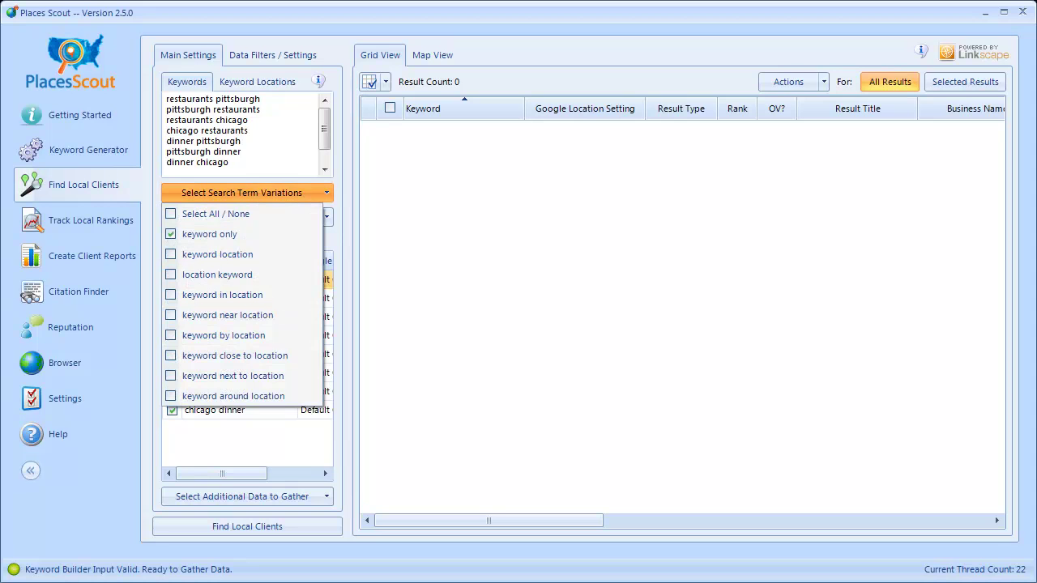
key(Escape)
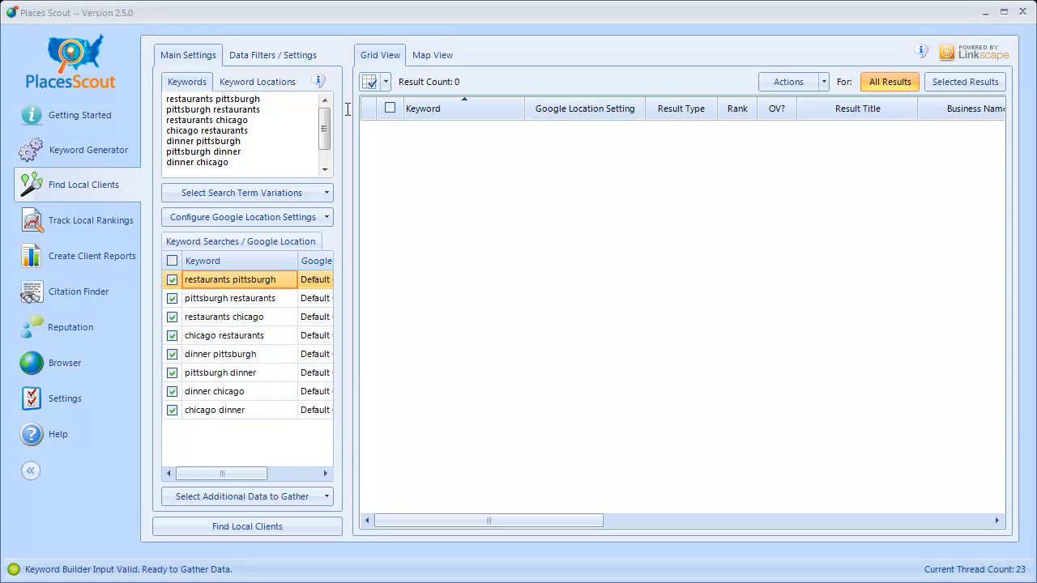
Step: Paste 'restaurants' and 'dinner' as keywords and 'pittsburgh' and 'chicago' as locations
click(257, 134)
key(ctrl+a)
key(ctrl+v)
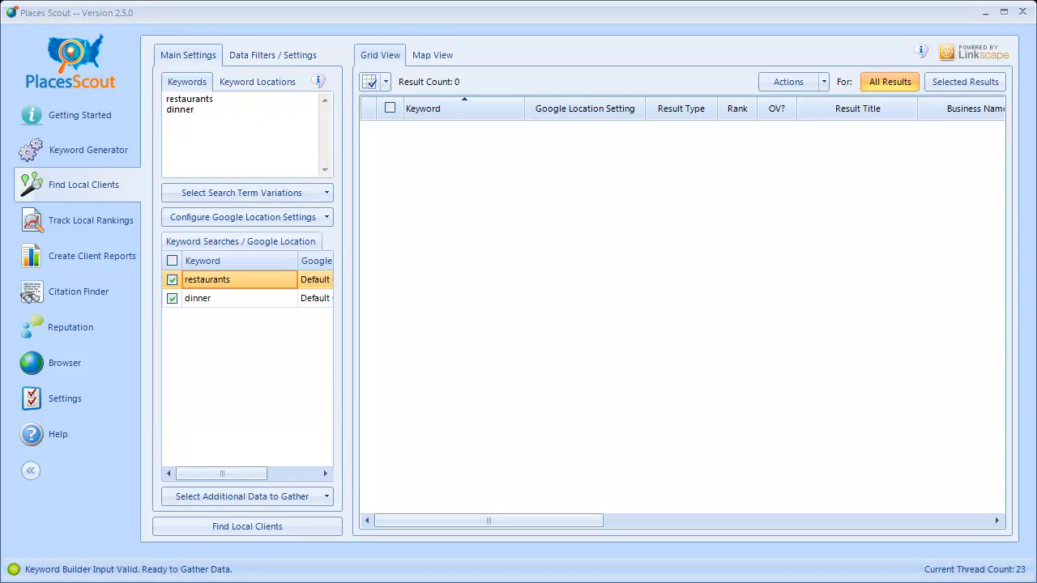
click(268, 78)
click(235, 131)
text(pittsburgh chicago)
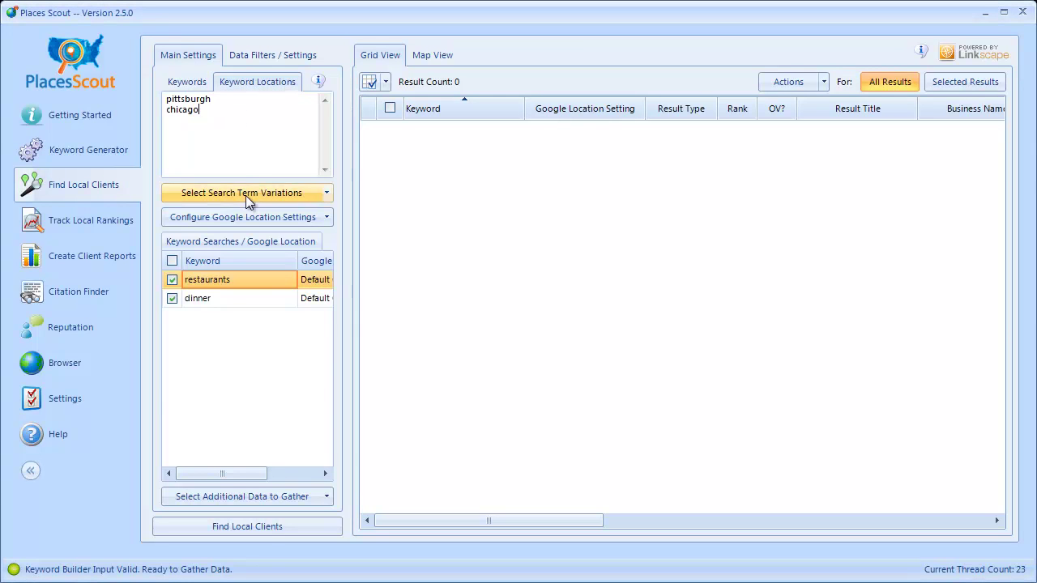
Step: Add the 'keyword location' and 'location keyword' variations alongside 'keyword only'
click(246, 192)
click(208, 254)
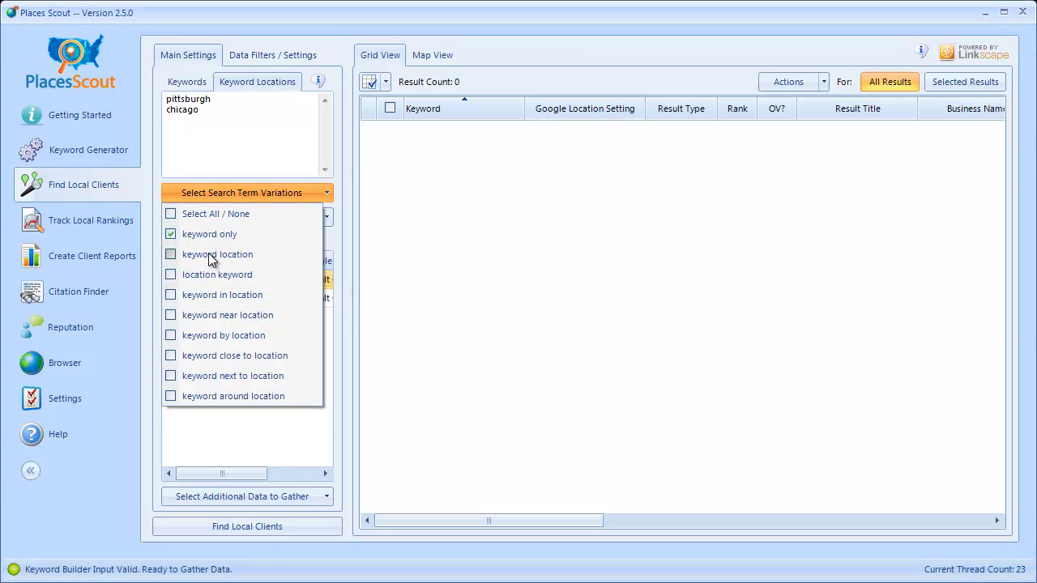
click(203, 276)
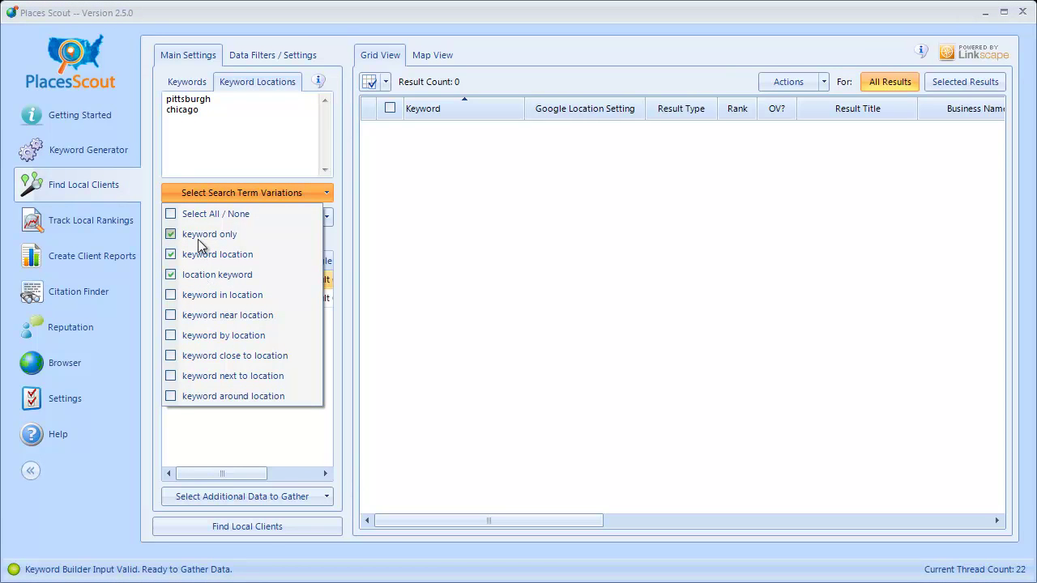
click(231, 151)
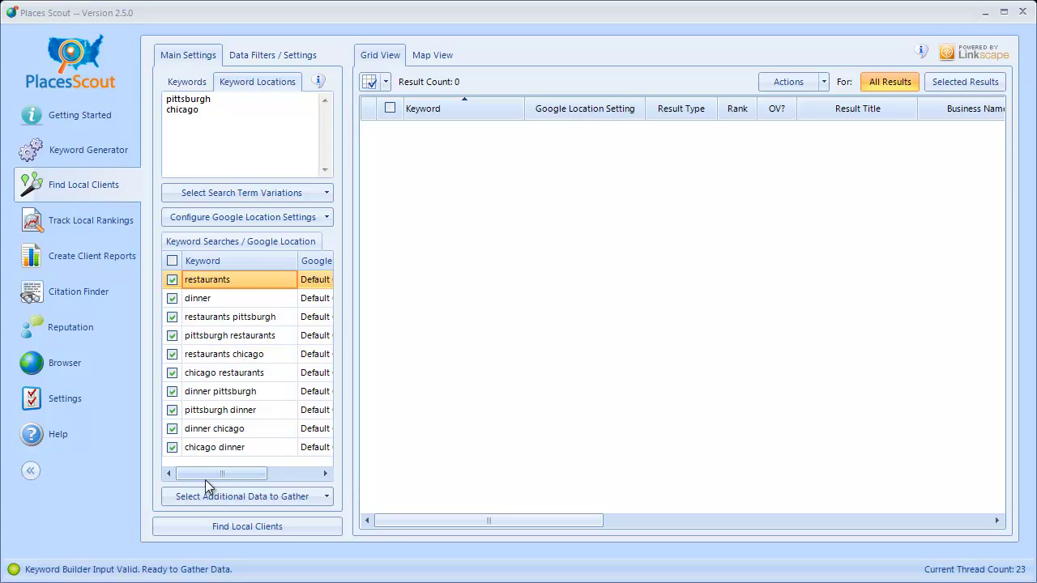
mouse_move(209, 472)
mouse_down()
mouse_move(278, 474)
mouse_move(193, 473)
mouse_up()
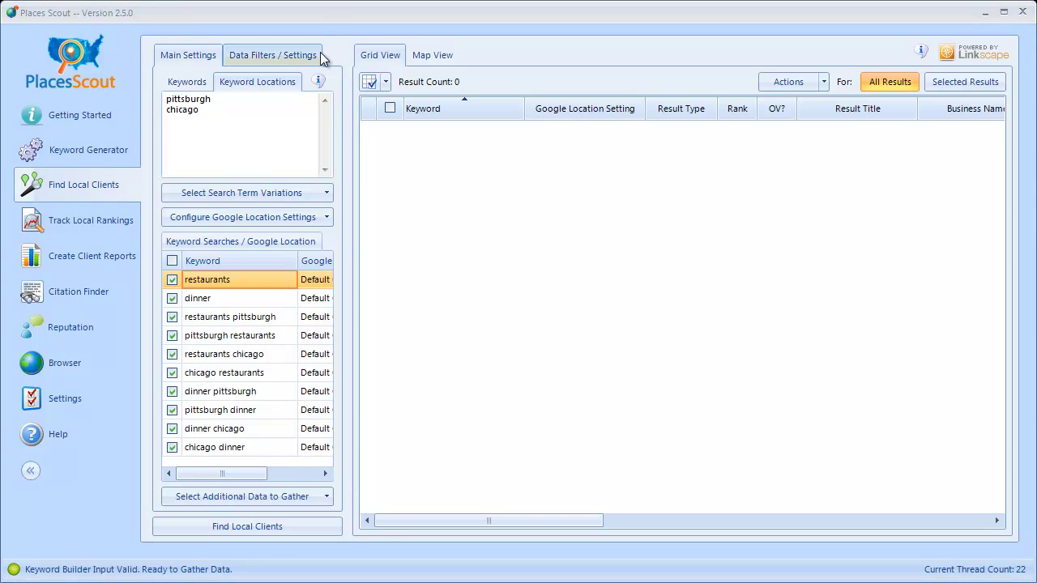
click(317, 218)
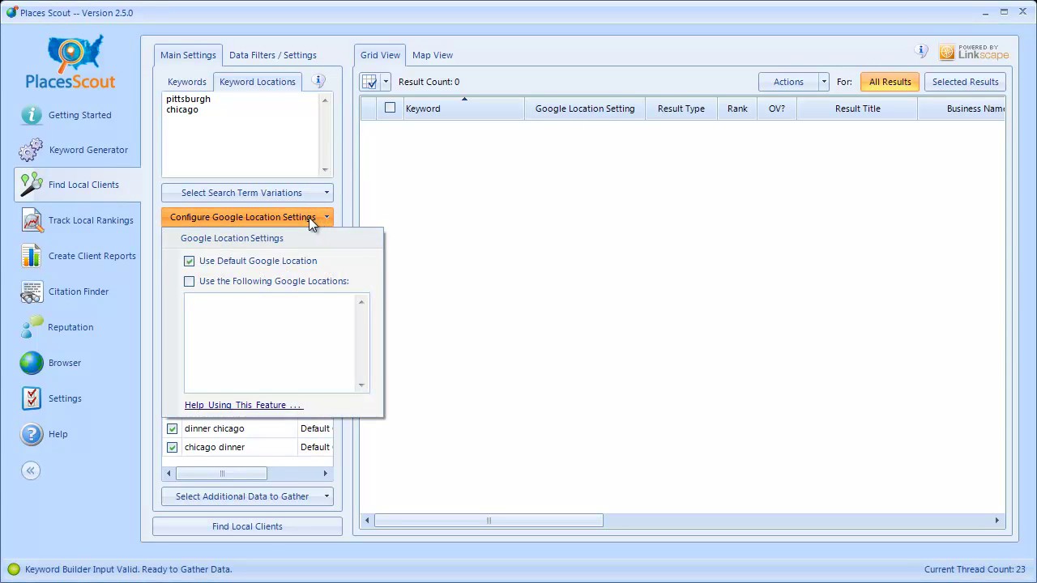
click(312, 219)
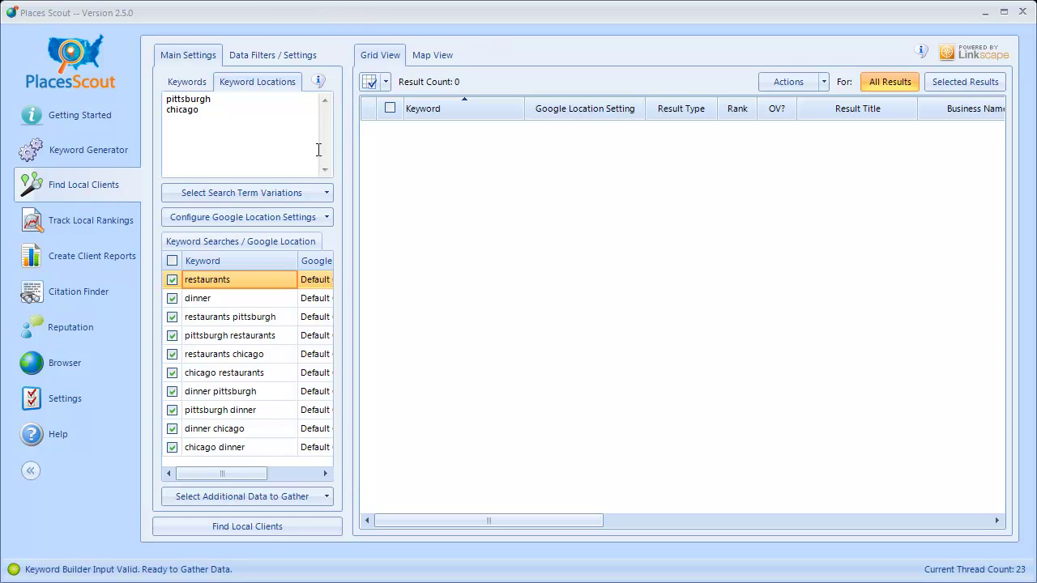
click(304, 219)
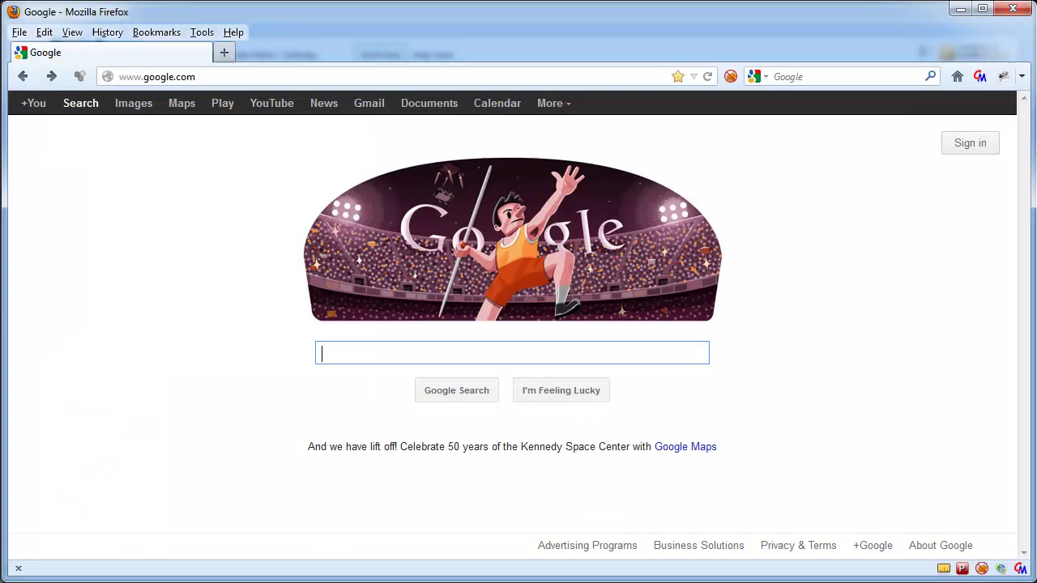
Step: Search Google for 'restaurants' from the suggestions and check the Pittsburgh, PA location
text(resta)
key(Down)
key(Down)
key(Down)
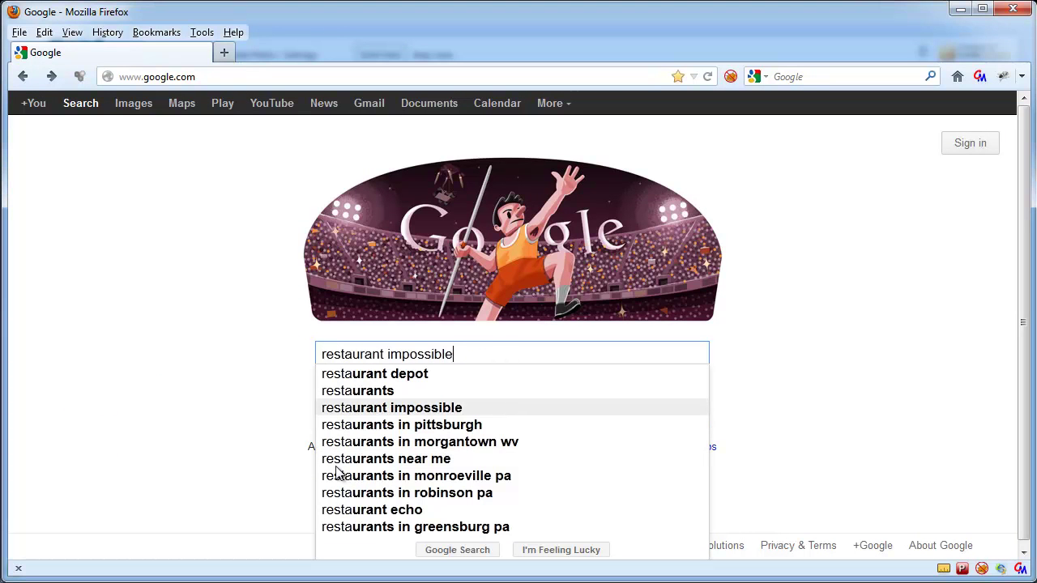
key(Up)
key(Return)
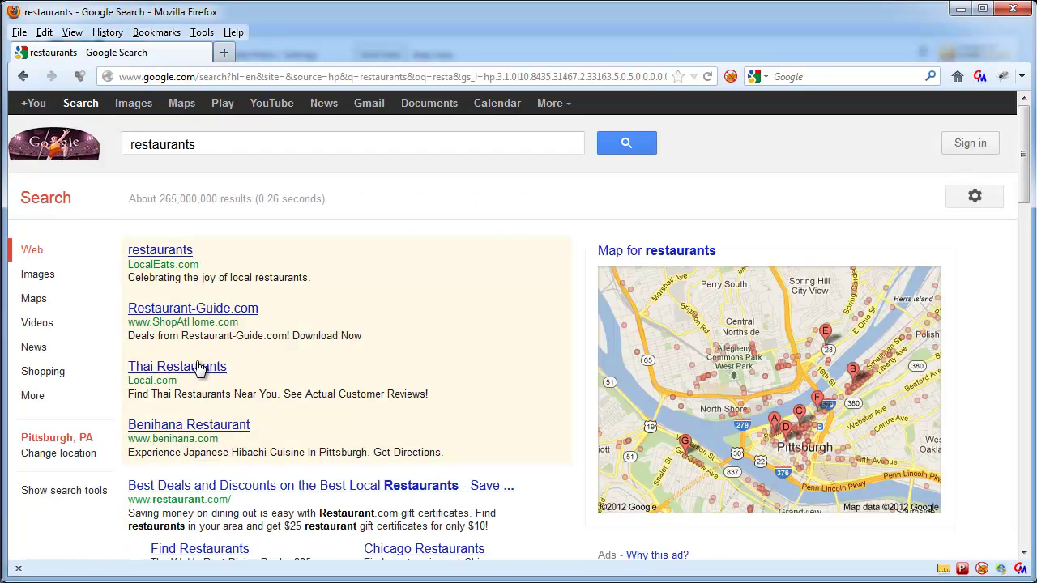
scroll(203, 364, down, 2)
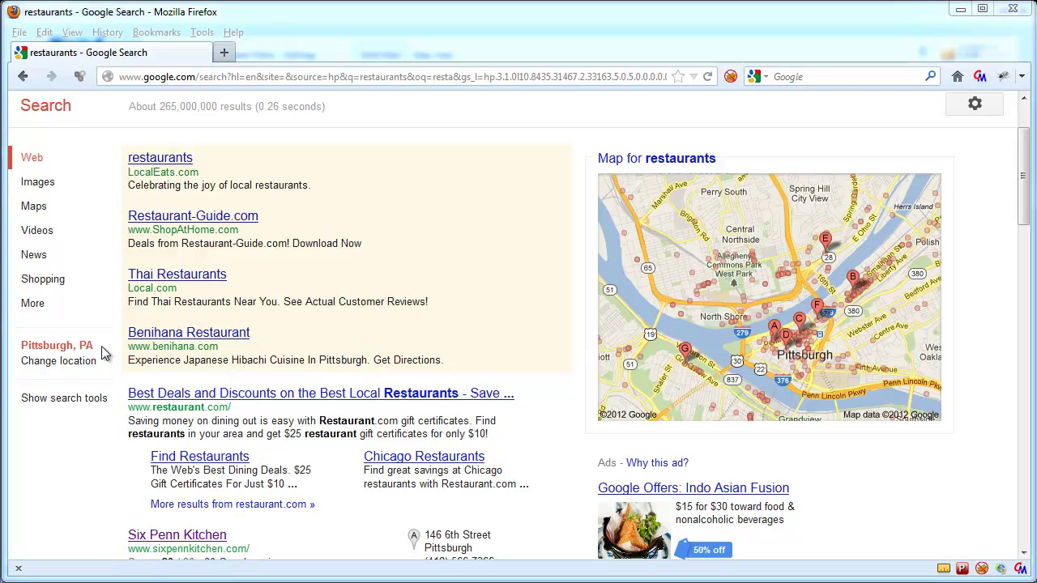
drag(101, 350, 17, 345)
click(17, 350)
Step: Open a new Firefox tab and load google.ca
click(377, 29)
key(ctrl+t)
text(jogoo)
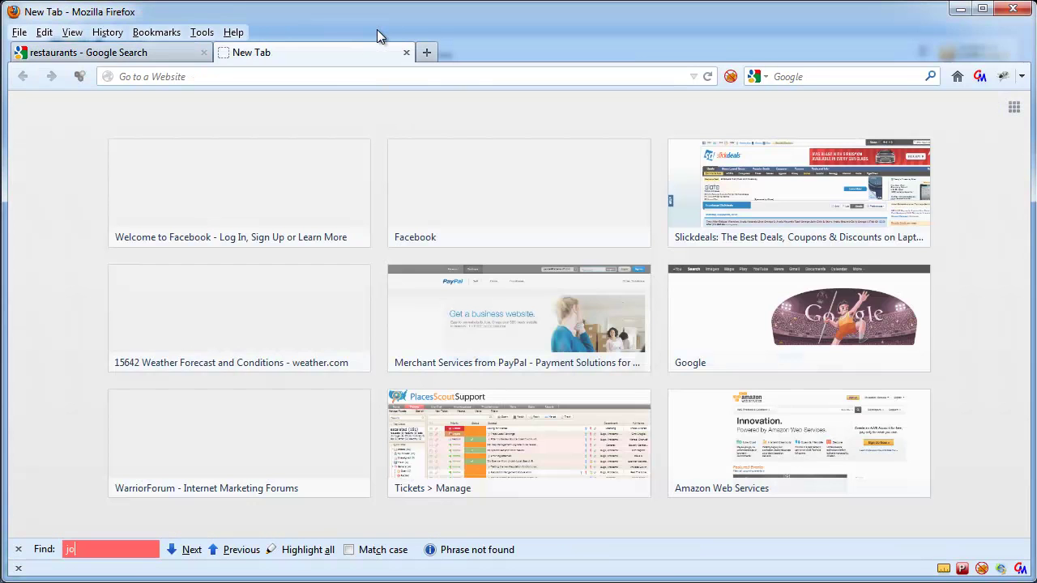
click(340, 76)
text(google.ca)
key(Return)
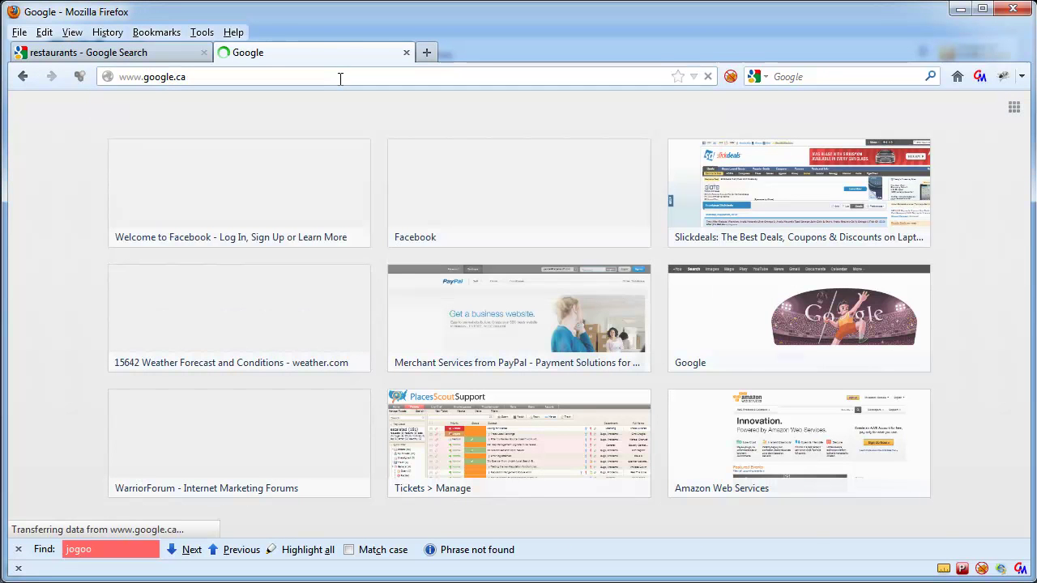
Step: Search for 'restoration hardware', then return to the restaurants results tab
text(res)
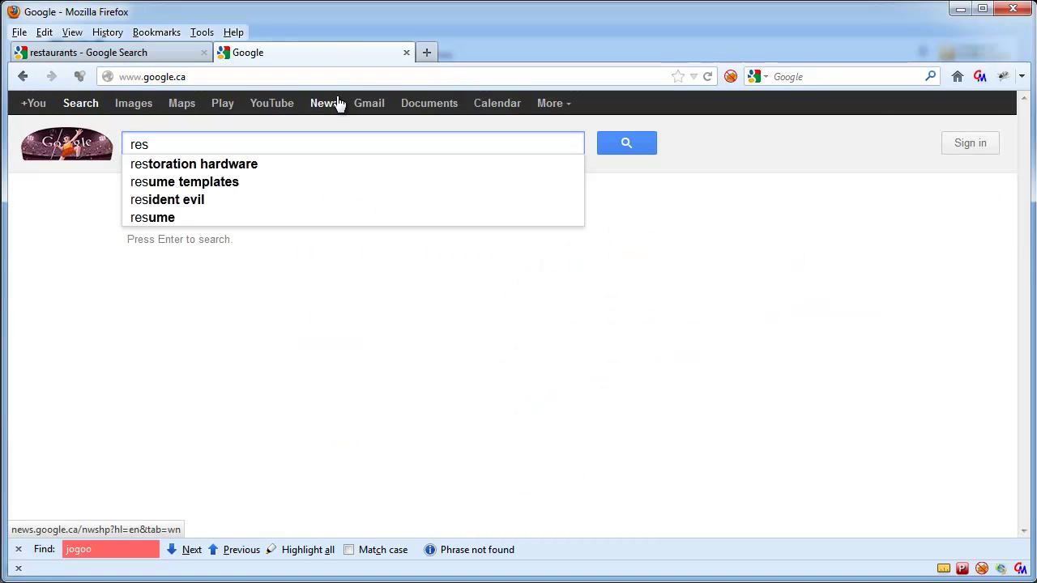
key(Down)
key(Return)
scroll(143, 343, down, 3)
drag(114, 324, 21, 321)
click(113, 315)
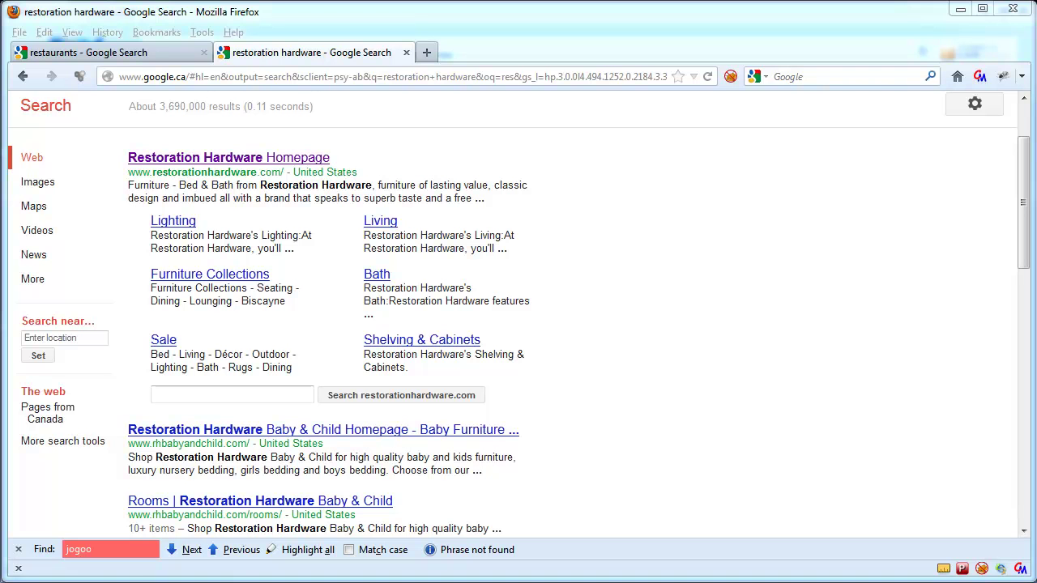
click(105, 52)
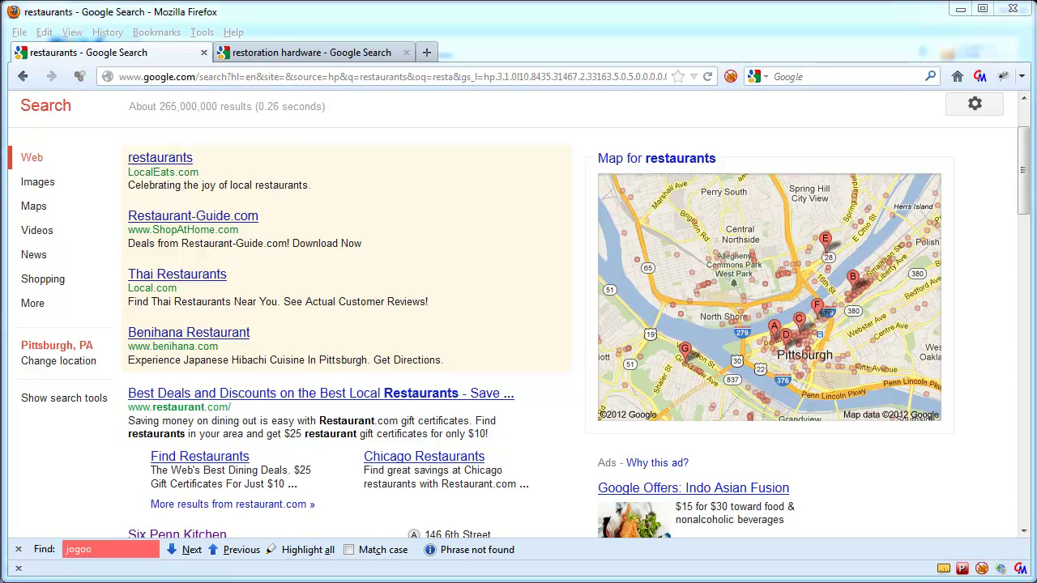
Step: Set the Google search location to Chicago, IL for the restaurants results
scroll(246, 154, up, 2)
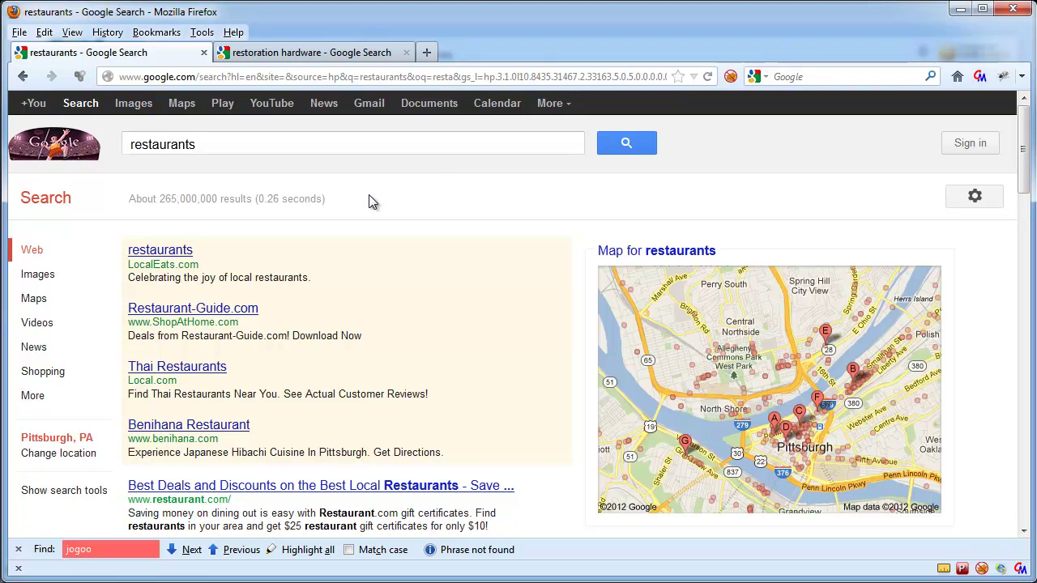
scroll(369, 200, down, 8)
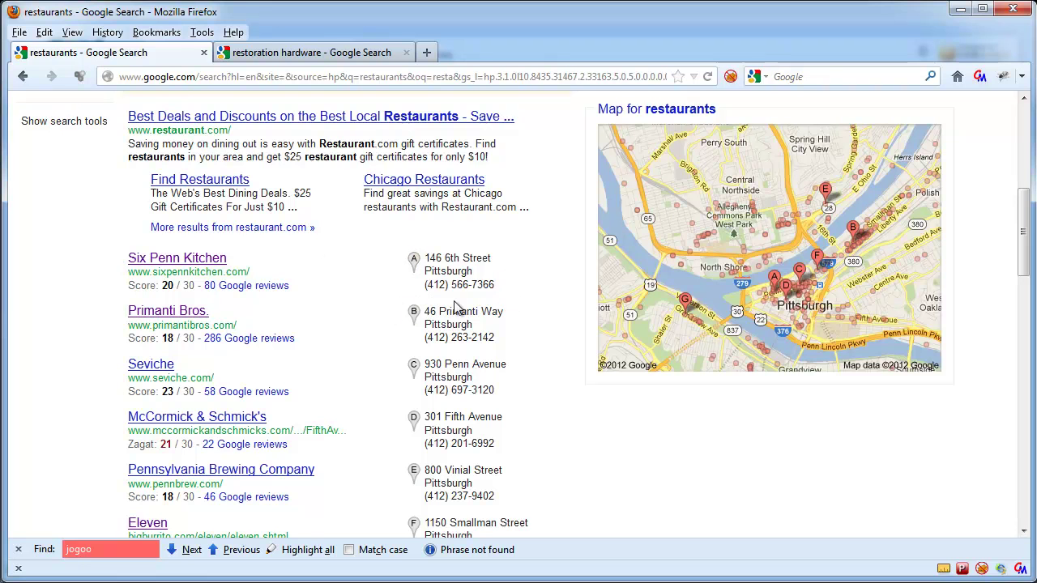
scroll(483, 278, up, 2)
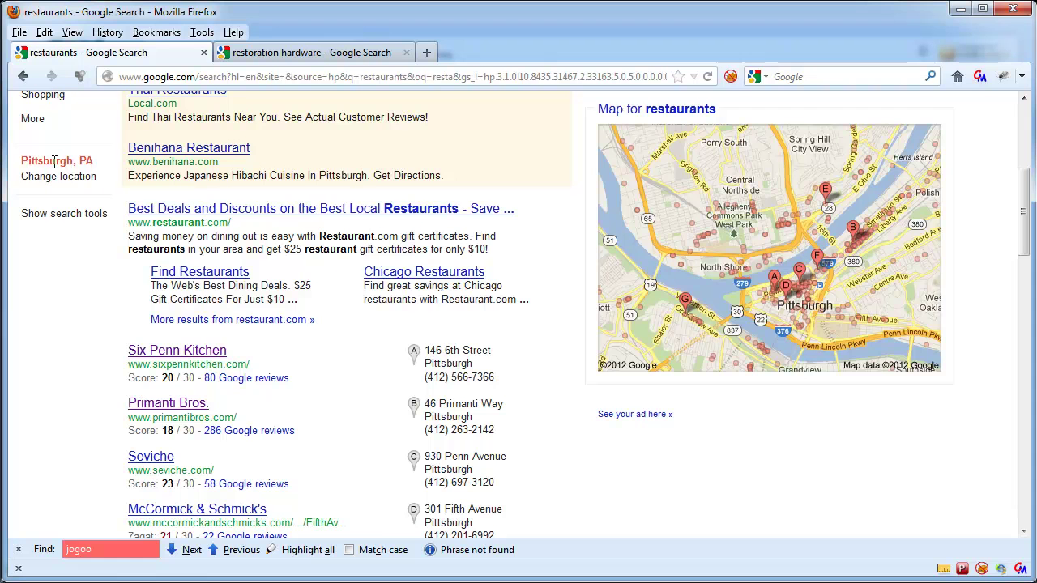
scroll(149, 173, up, 6)
scroll(84, 234, down, 3)
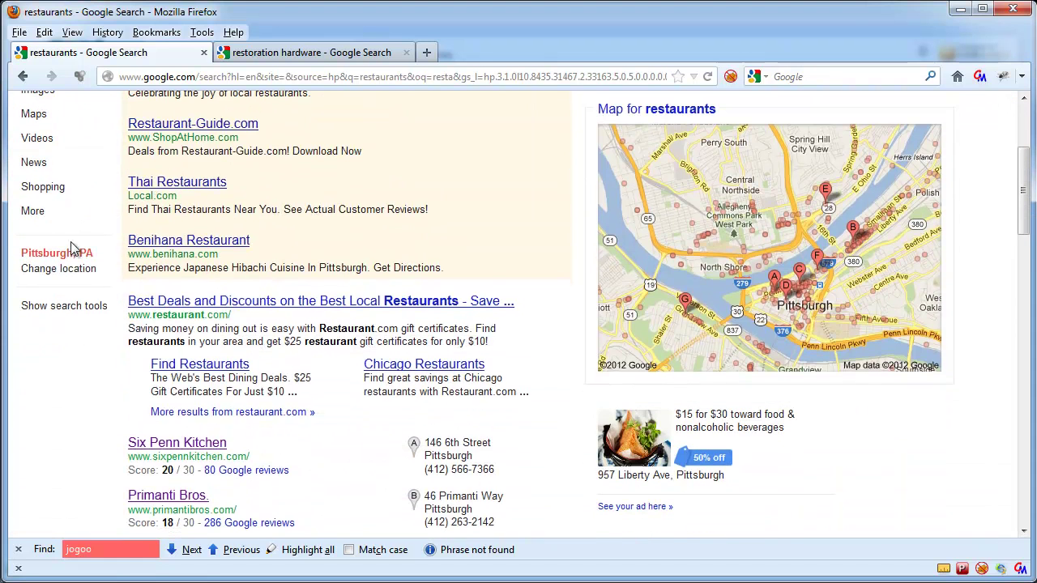
click(56, 272)
click(72, 288)
text(chicago,)
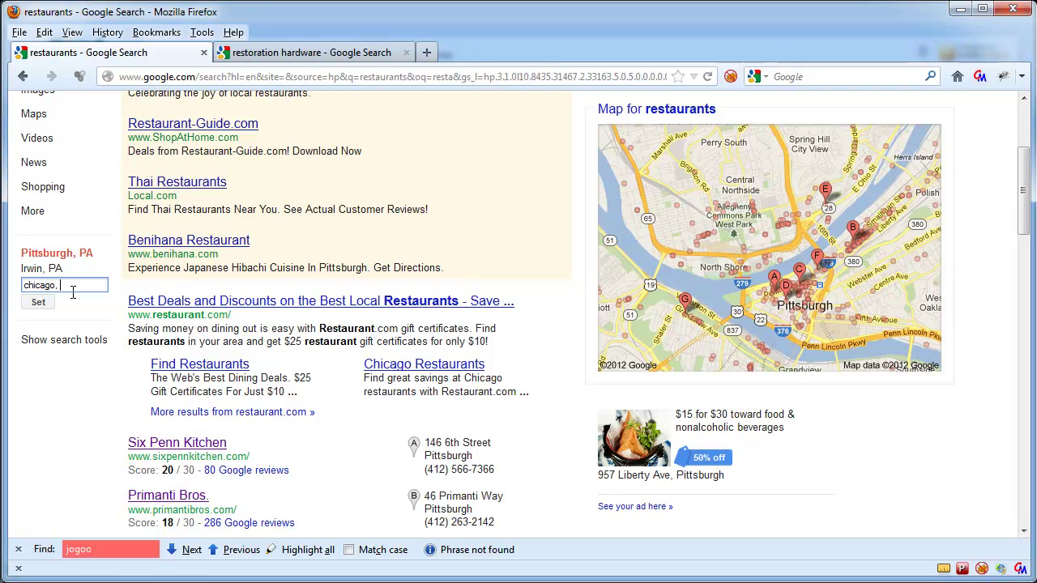
key(Return)
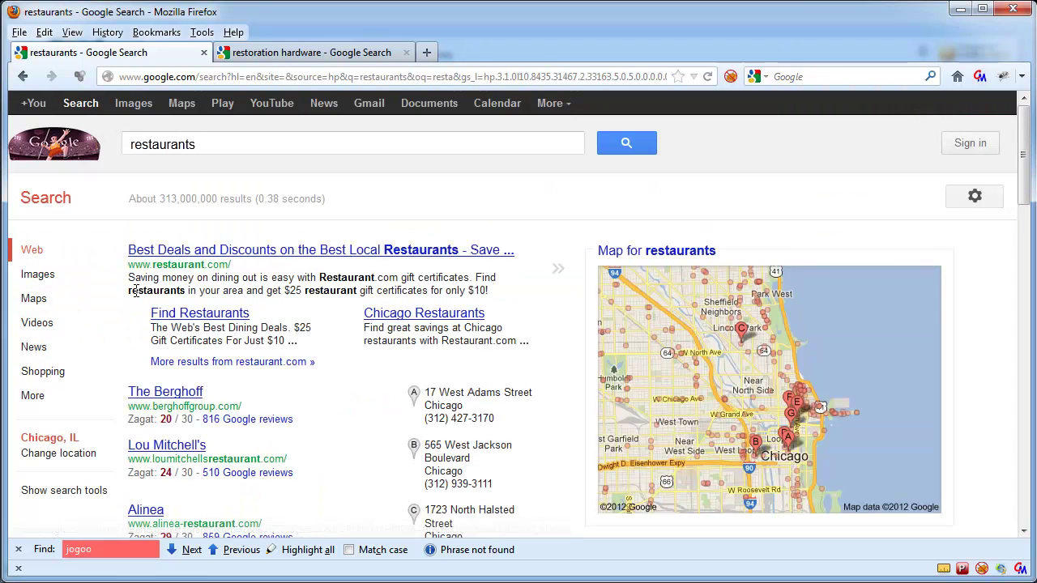
scroll(130, 267, down, 5)
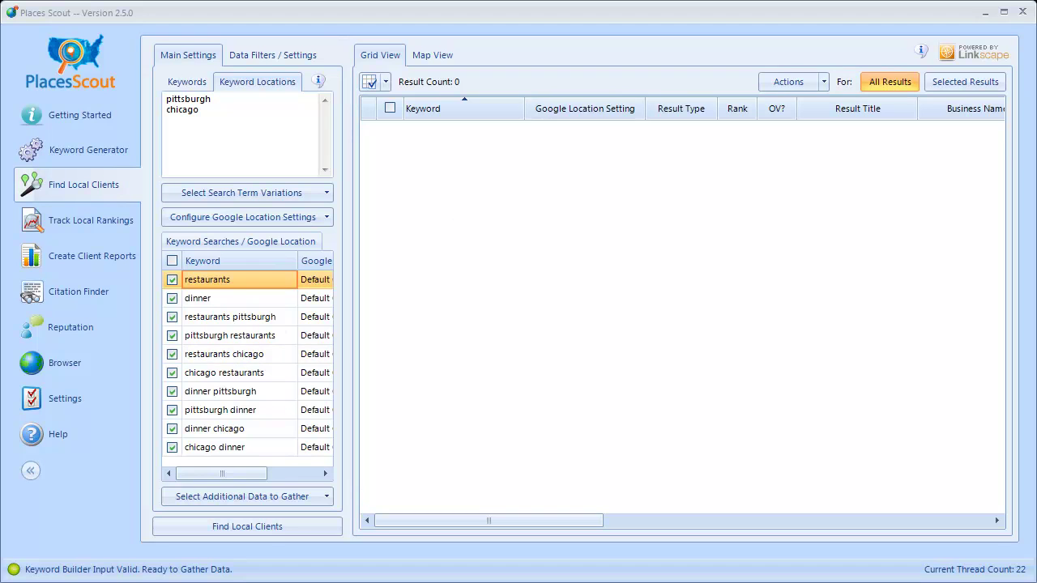
Step: Enable custom Google locations and enter 'pittsburgh, pa' and 'chicago, il'
click(279, 218)
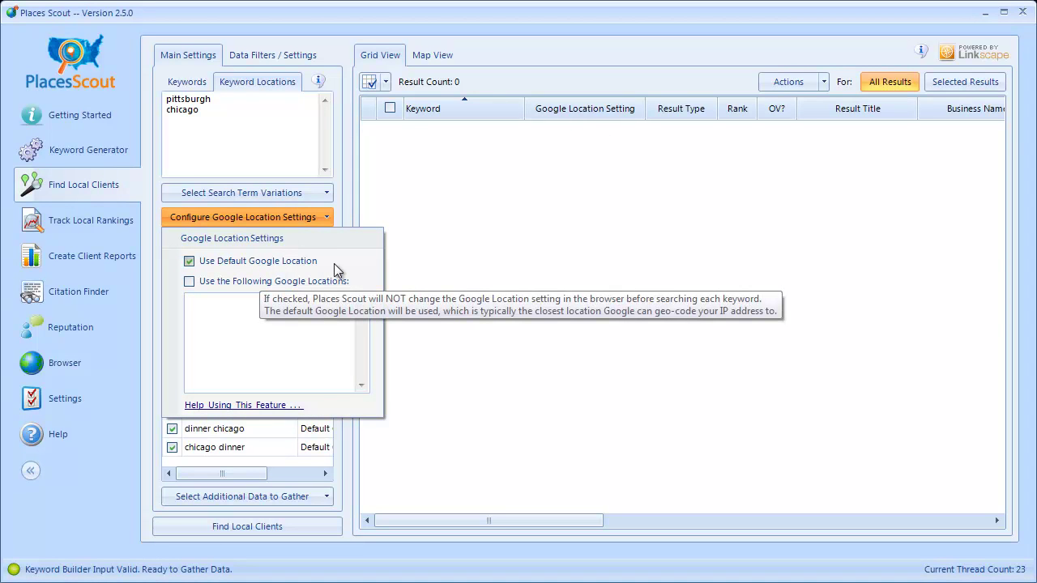
click(251, 283)
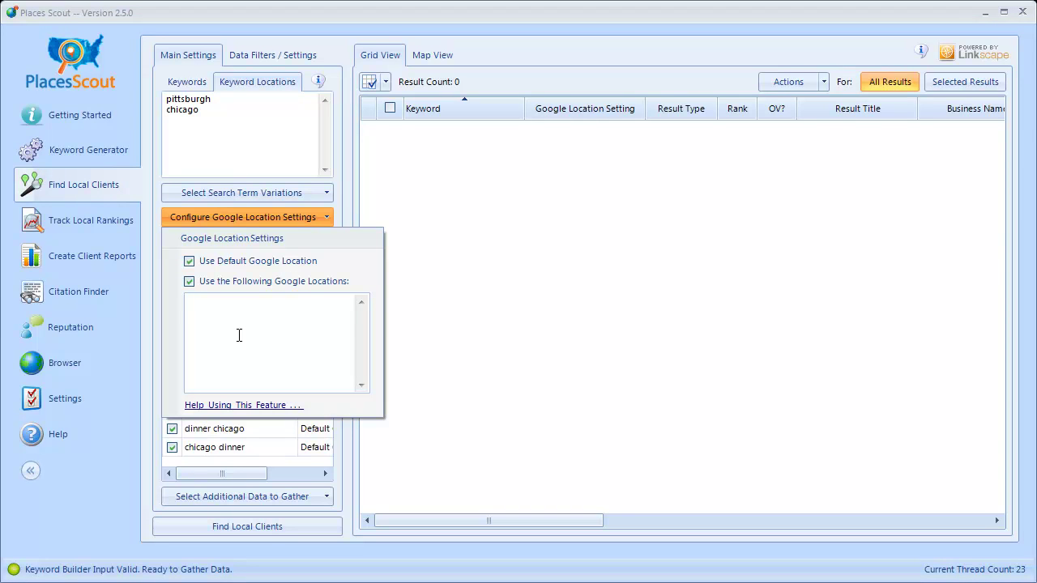
text(pittsburgh, pa)
key(Return)
text(chic)
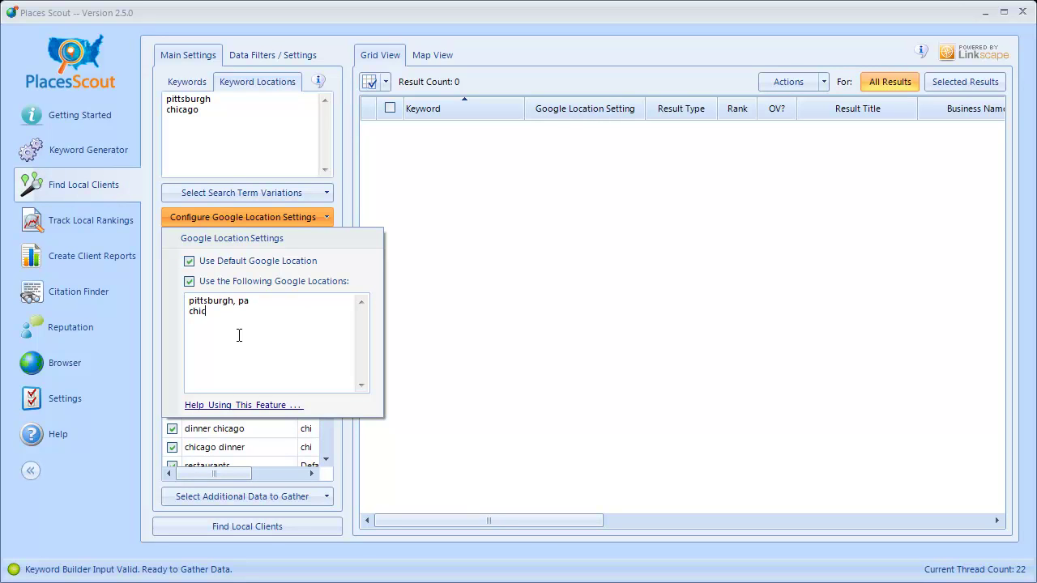
text(ago, il)
click(273, 214)
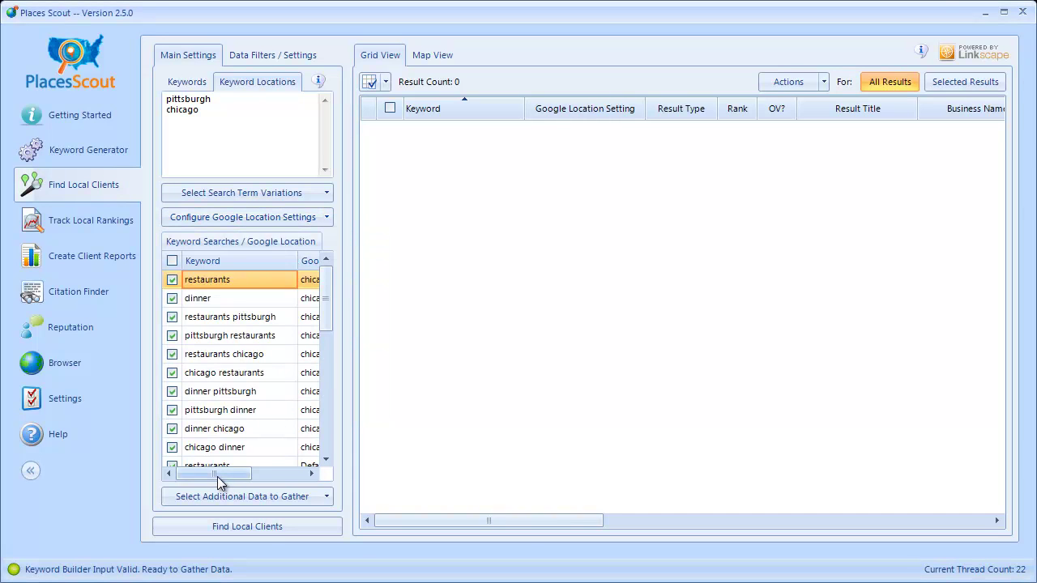
drag(215, 477, 246, 484)
click(275, 215)
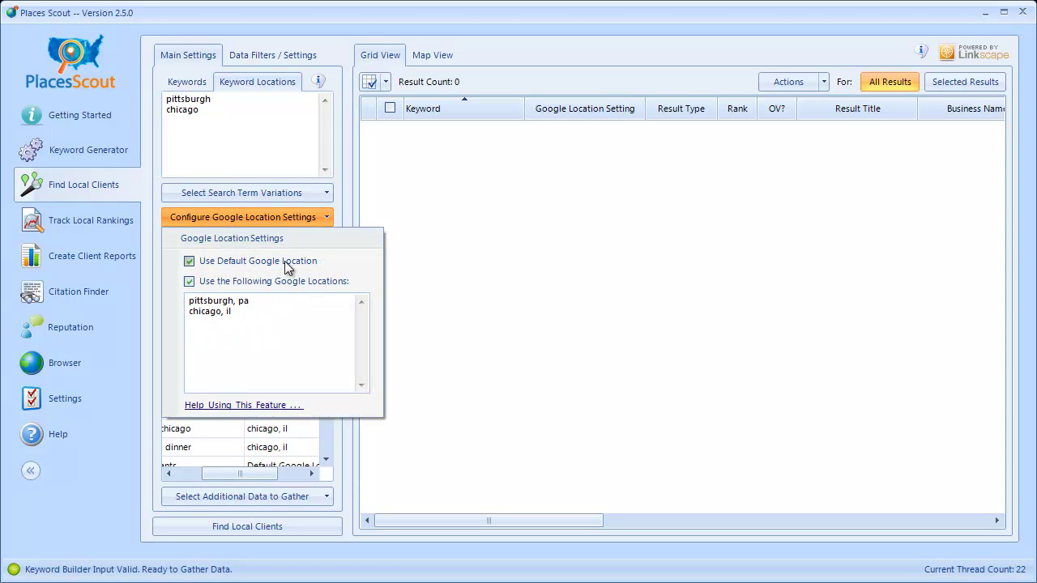
click(274, 221)
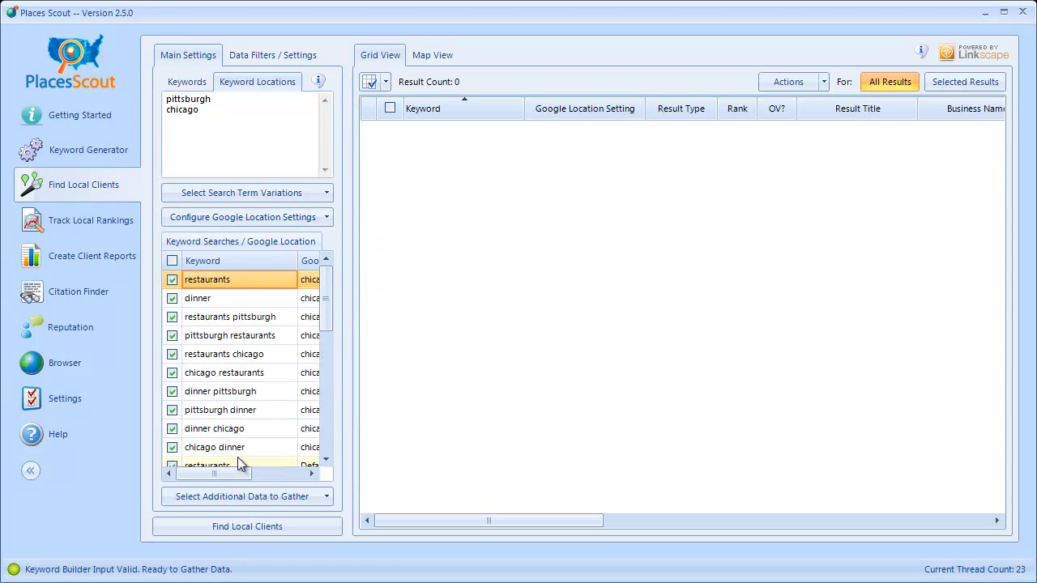
drag(216, 474, 252, 475)
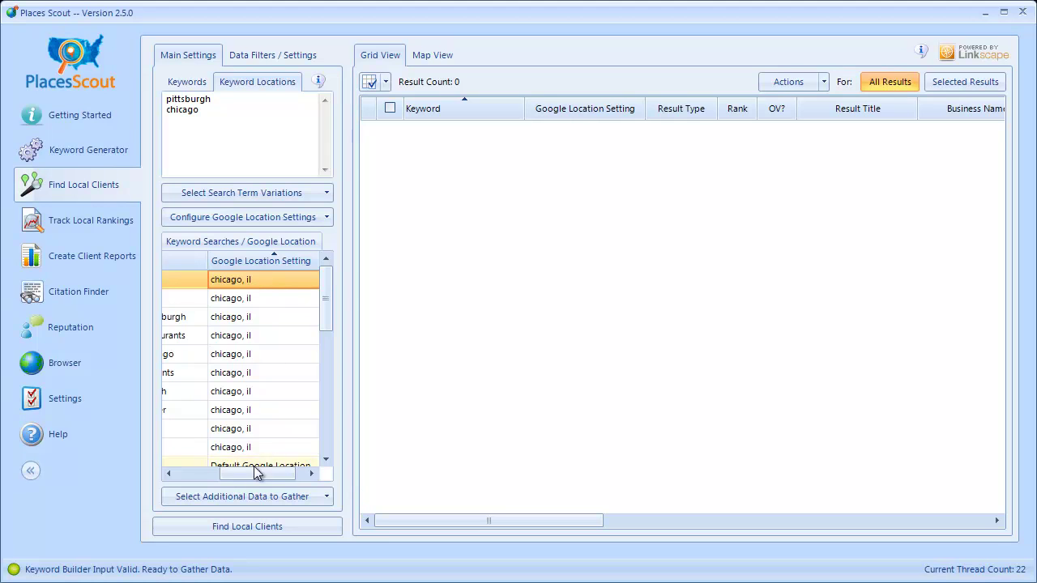
drag(256, 474, 201, 475)
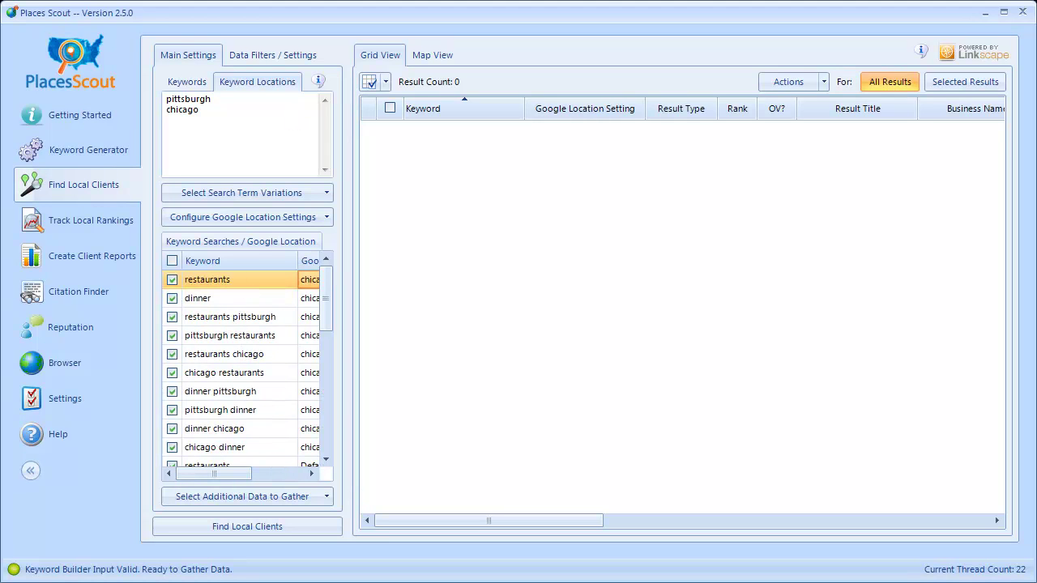
click(273, 218)
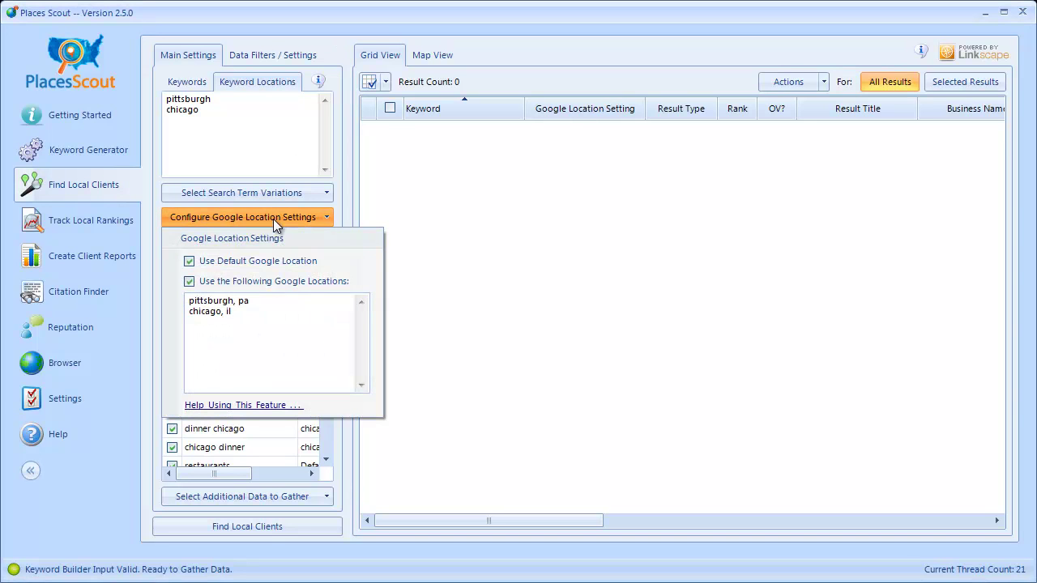
Step: Close the Google location settings with the entered locations kept
mouse_move(253, 265)
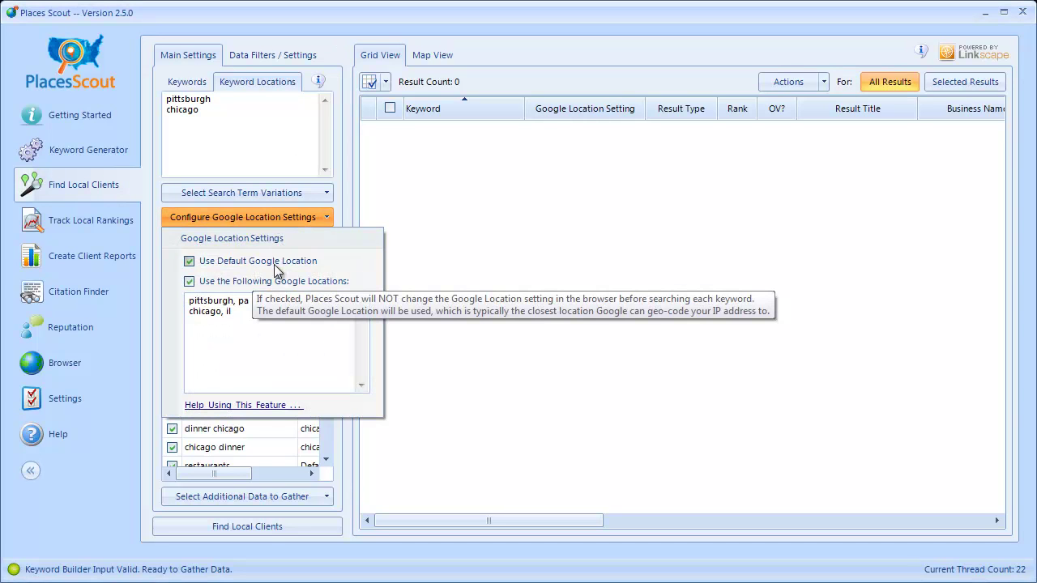
click(275, 311)
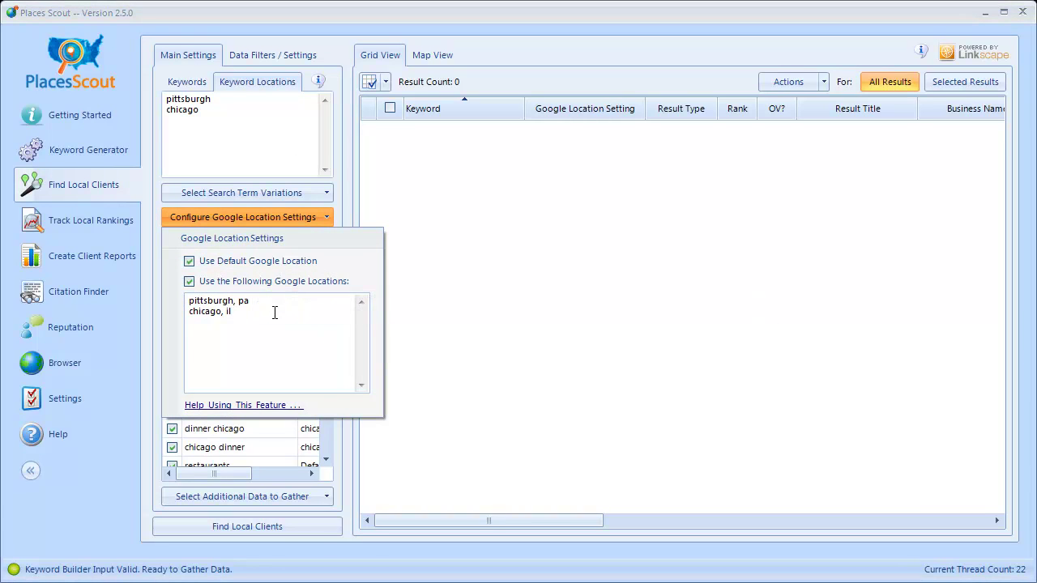
click(274, 153)
Step: Scroll through the Keyword Searches grid to check each row's Google Location
drag(196, 475, 217, 475)
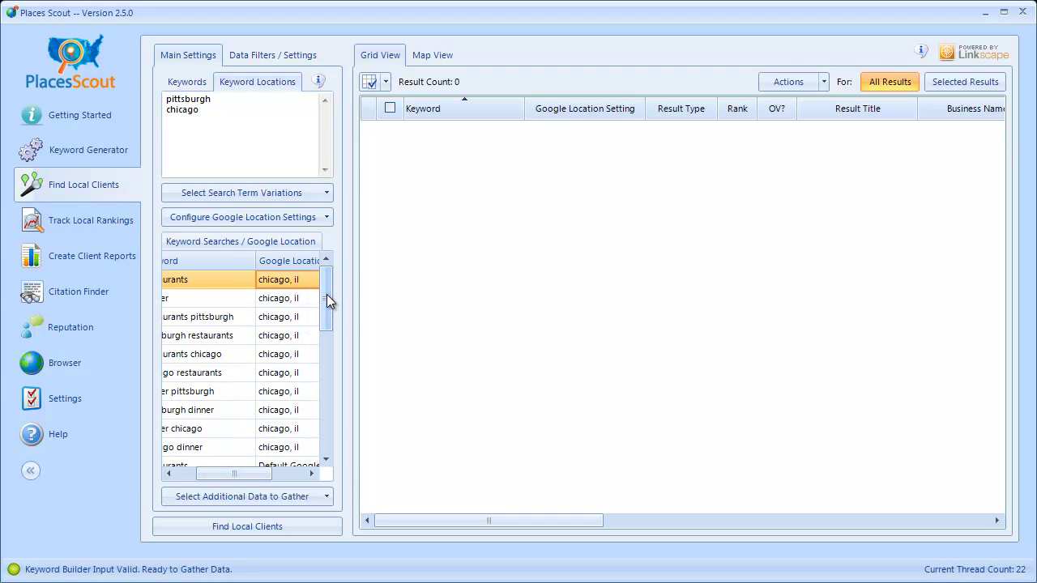
drag(326, 287, 328, 300)
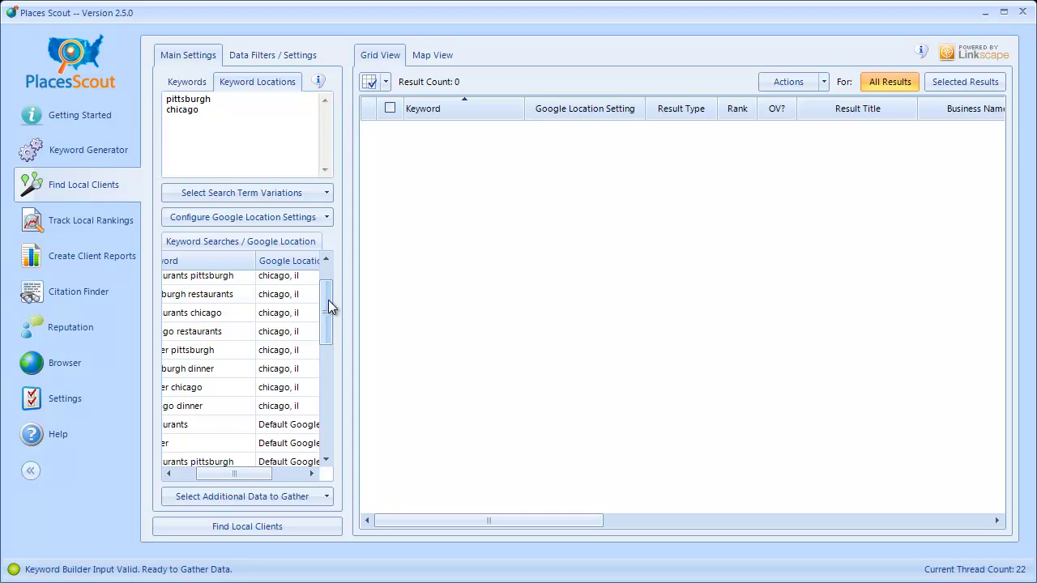
drag(328, 302, 328, 325)
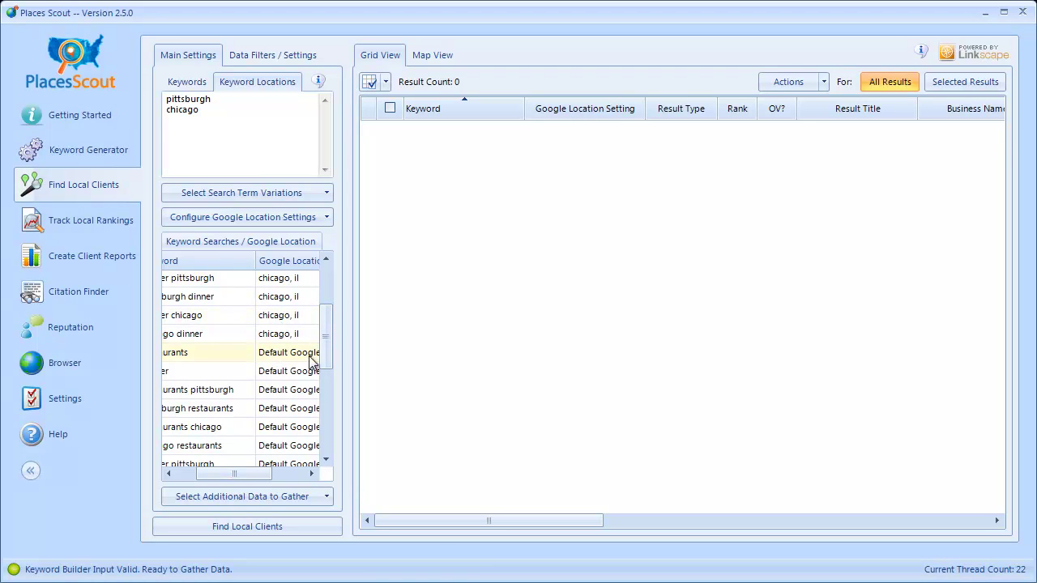
drag(328, 347, 328, 423)
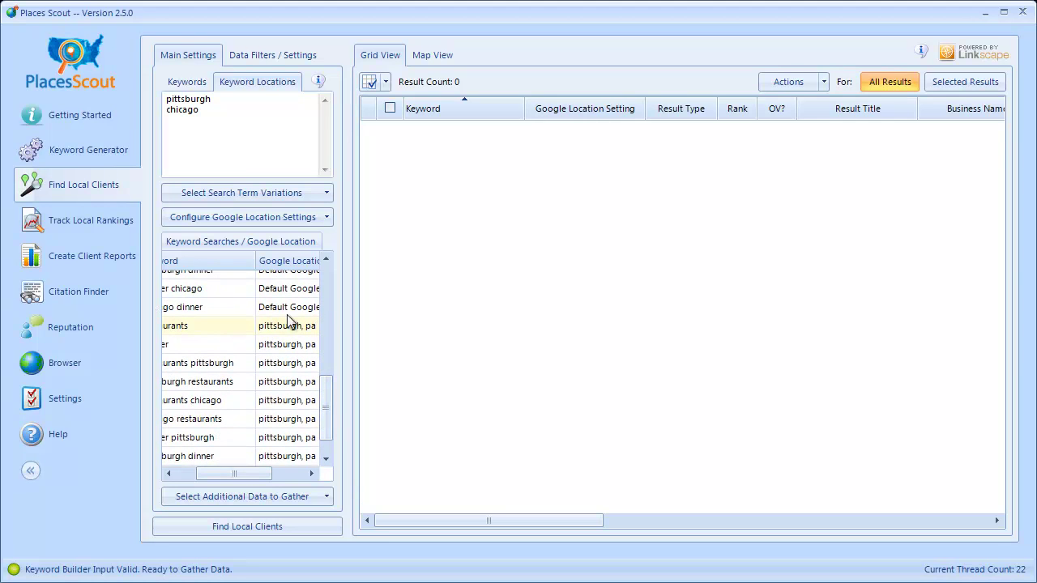
scroll(243, 365, right, 1)
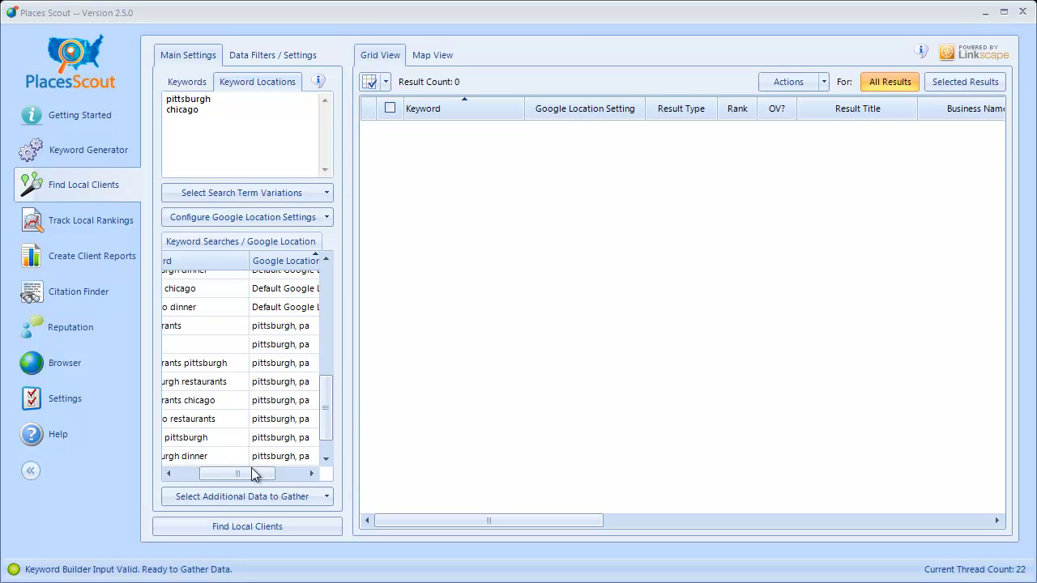
Step: Untick the dinner, restaurants, restaurants pittsburgh, pittsburgh restaurants and restaurants chicago rows
drag(242, 475, 209, 478)
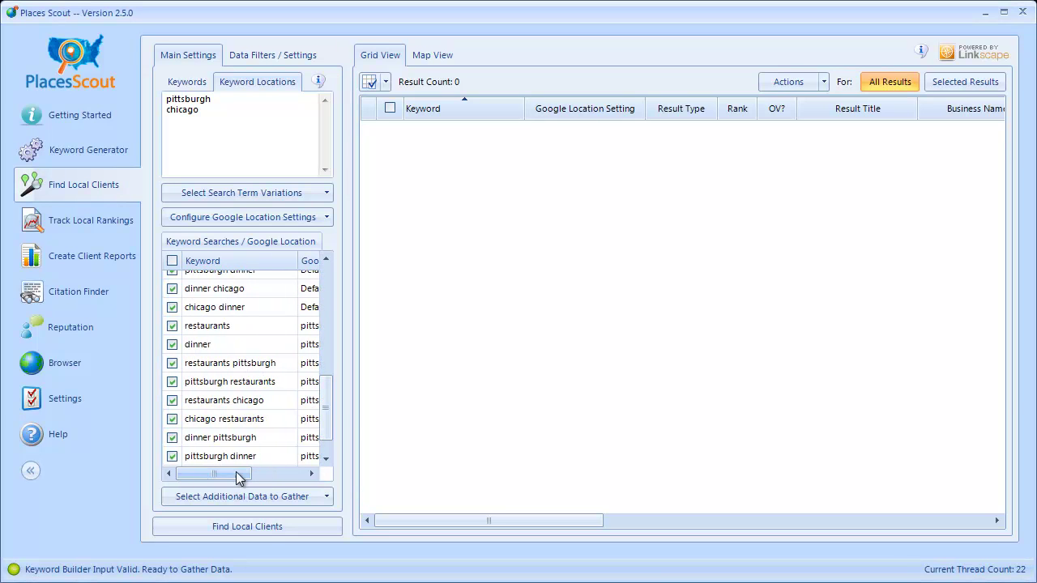
drag(326, 413, 330, 361)
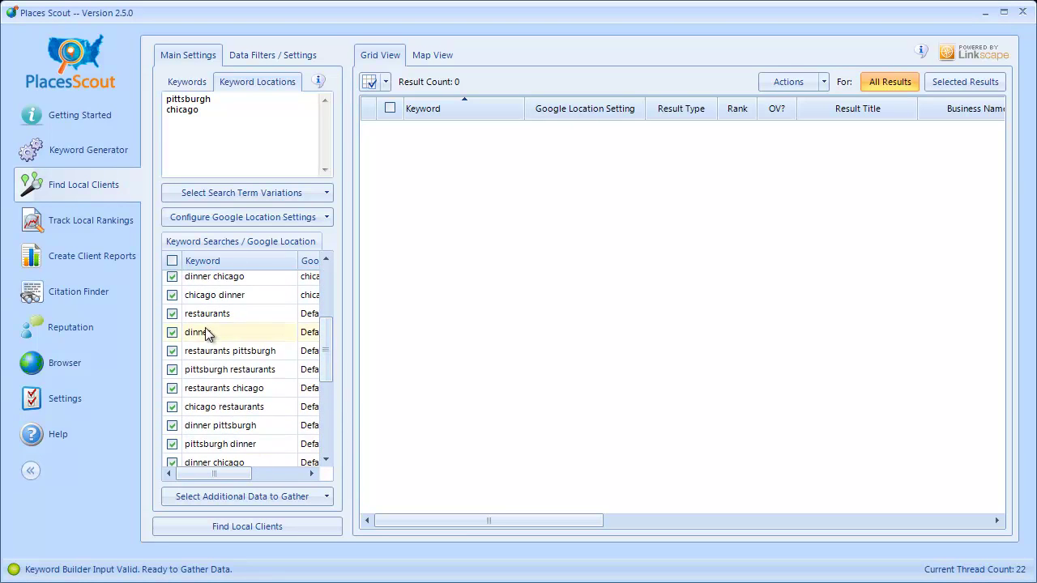
drag(220, 474, 174, 470)
click(172, 332)
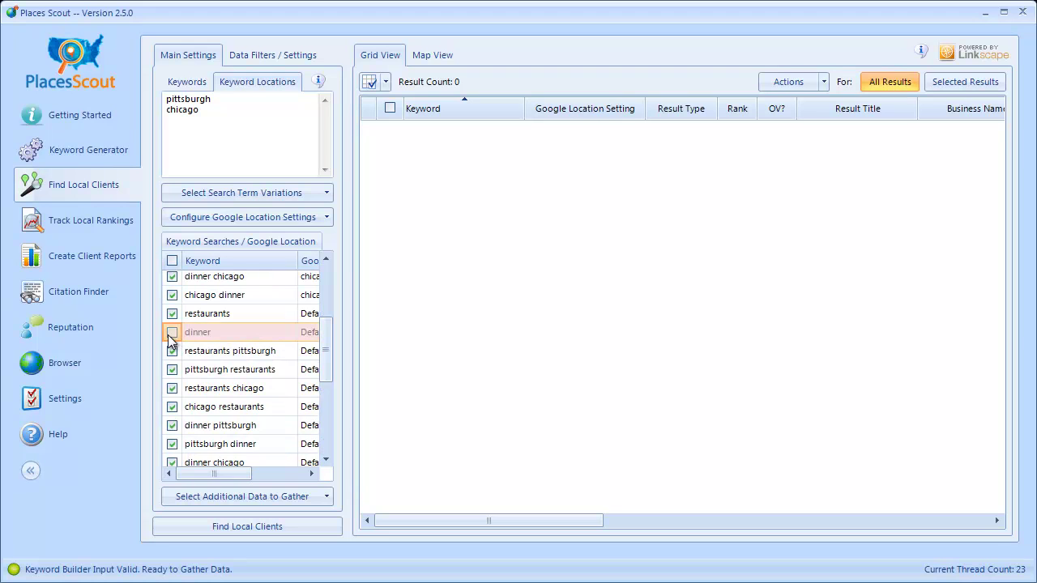
click(172, 314)
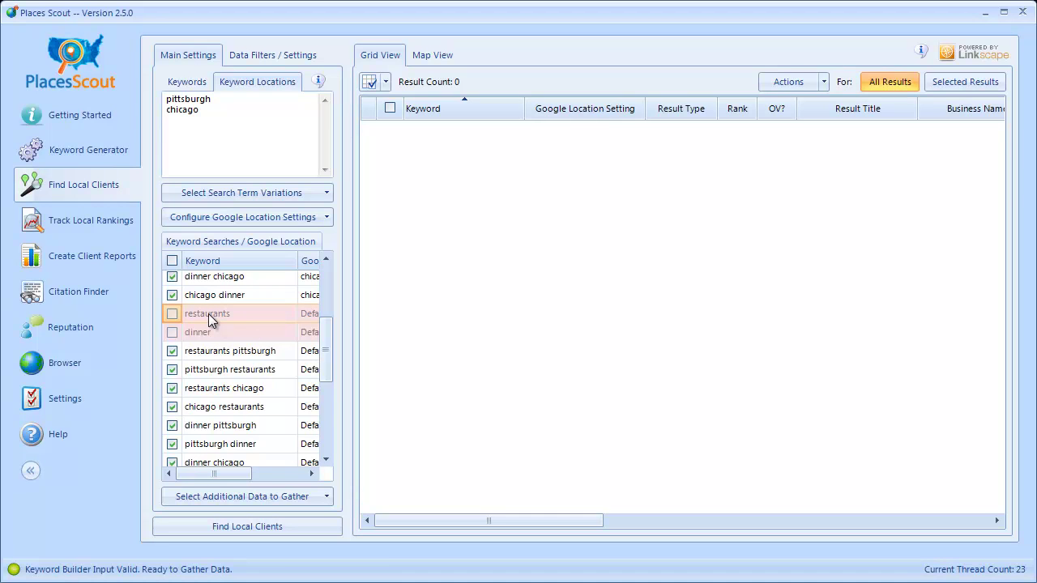
click(172, 351)
click(172, 370)
click(171, 389)
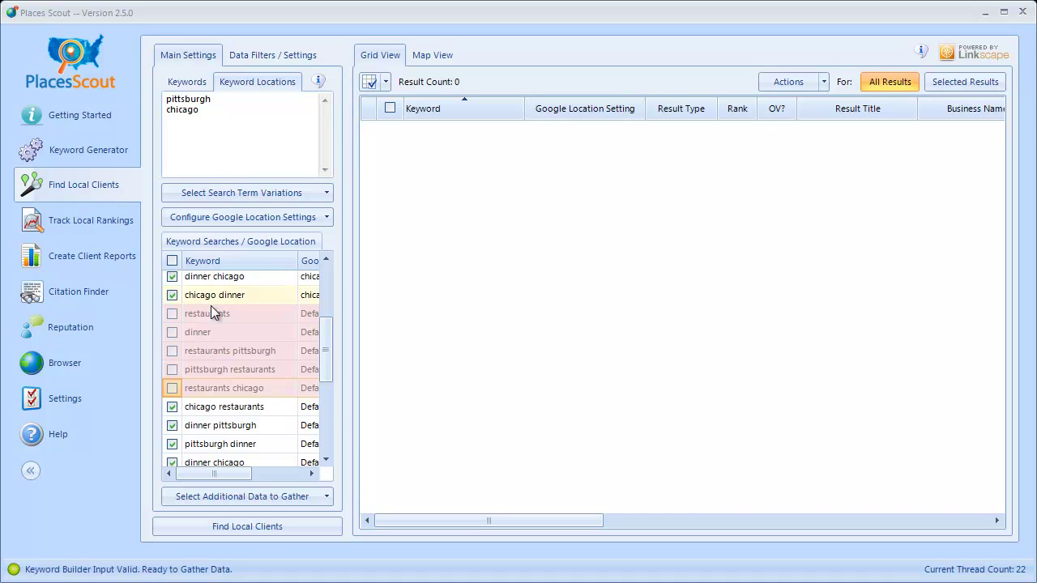
Step: Copy the chicago restaurants row's full data and paste it into the text editor
right_click(207, 410)
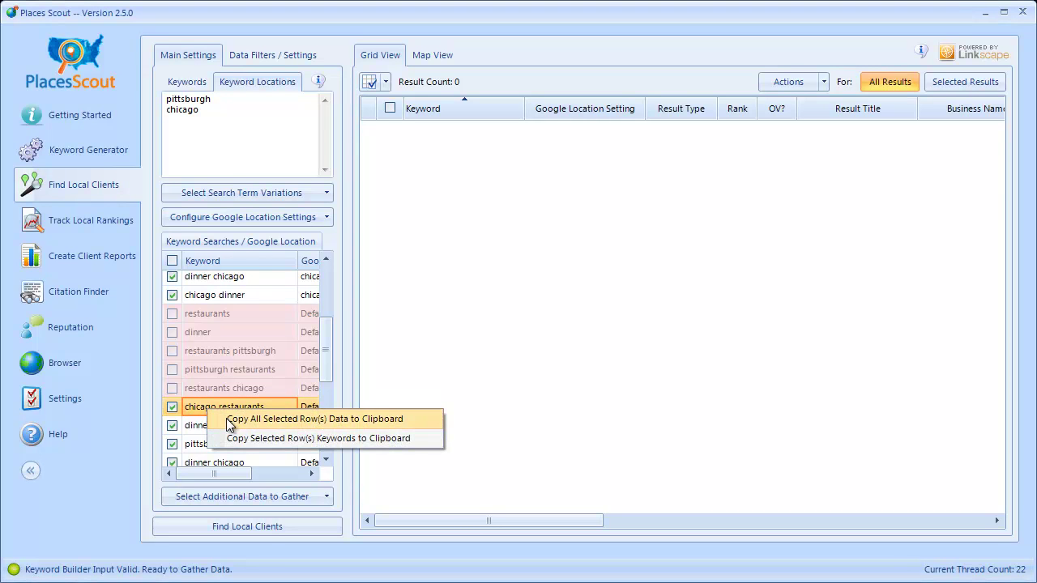
click(229, 419)
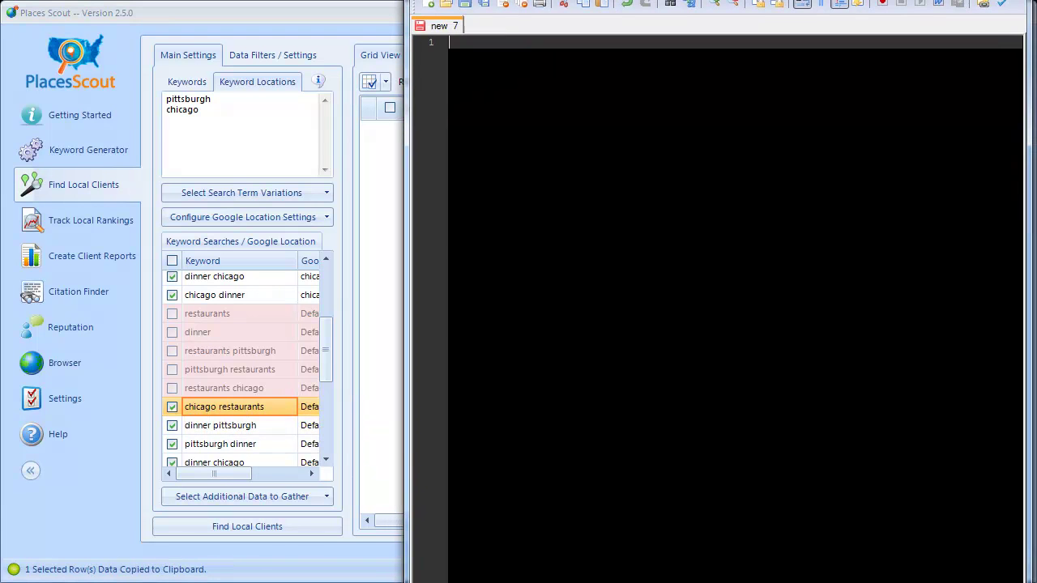
key(ctrl+v)
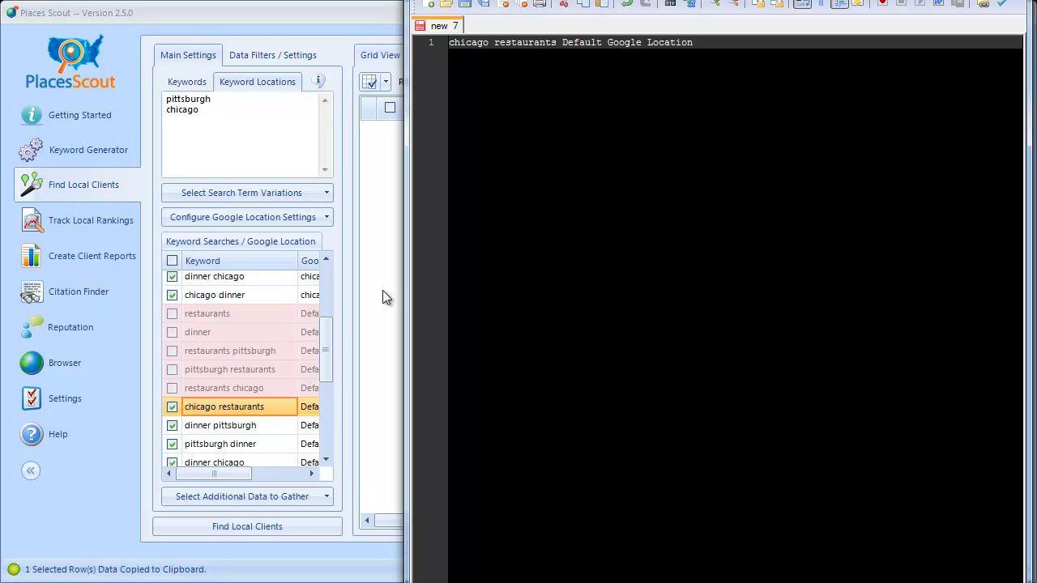
click(326, 333)
scroll(200, 307, up, 2)
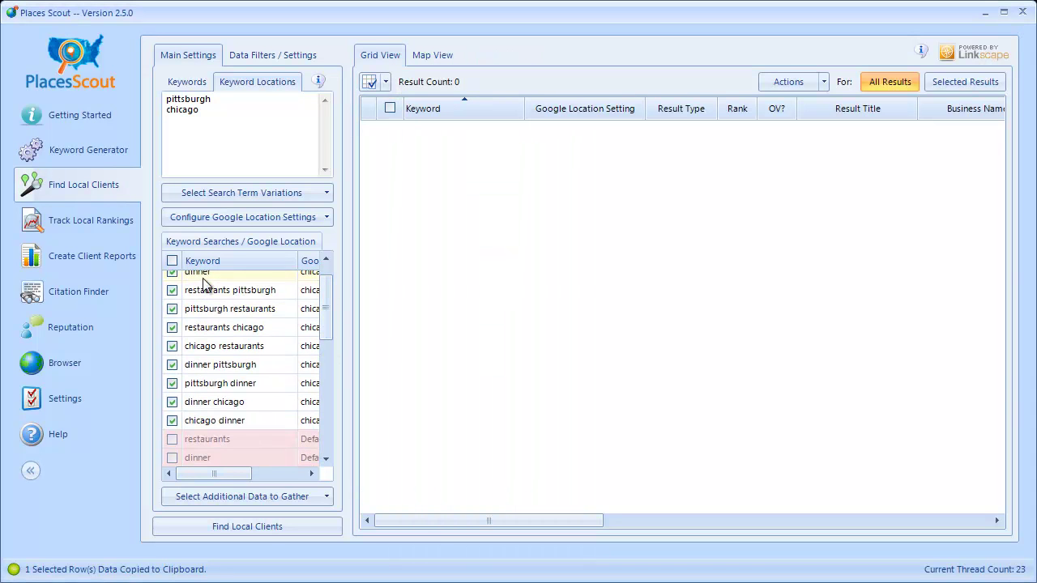
Step: Copy all 29 selected rows' keyword and location data, replacing the editor's text
right_click(209, 345)
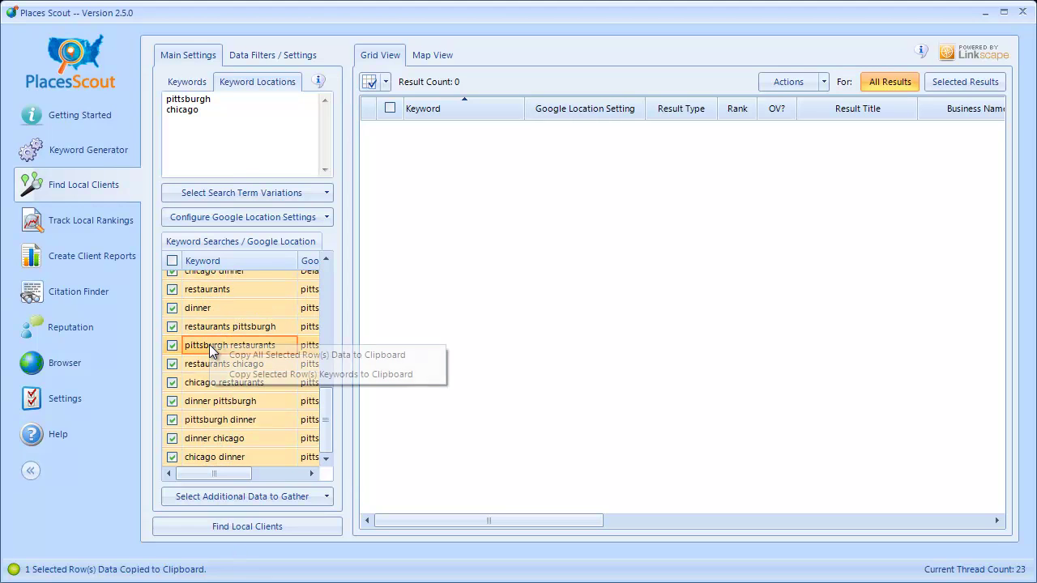
click(262, 357)
key(alt+Tab)
key(ctrl+a)
key(ctrl+v)
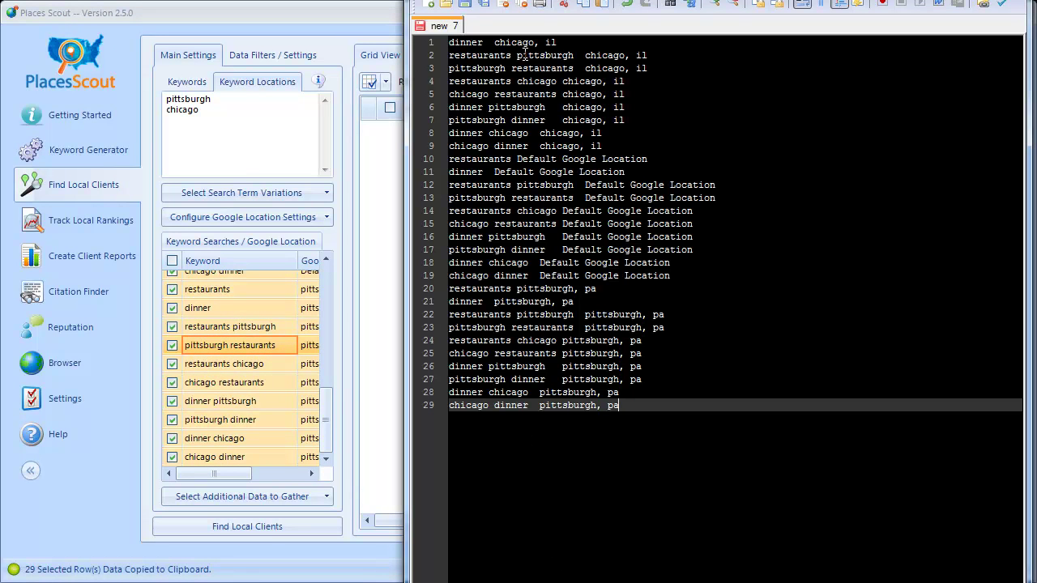
click(654, 55)
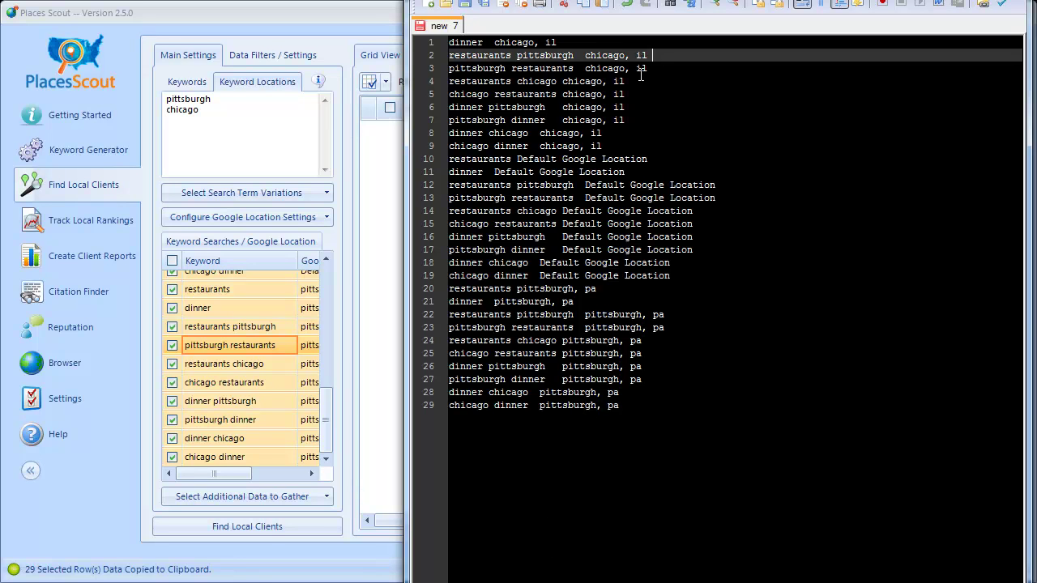
click(640, 81)
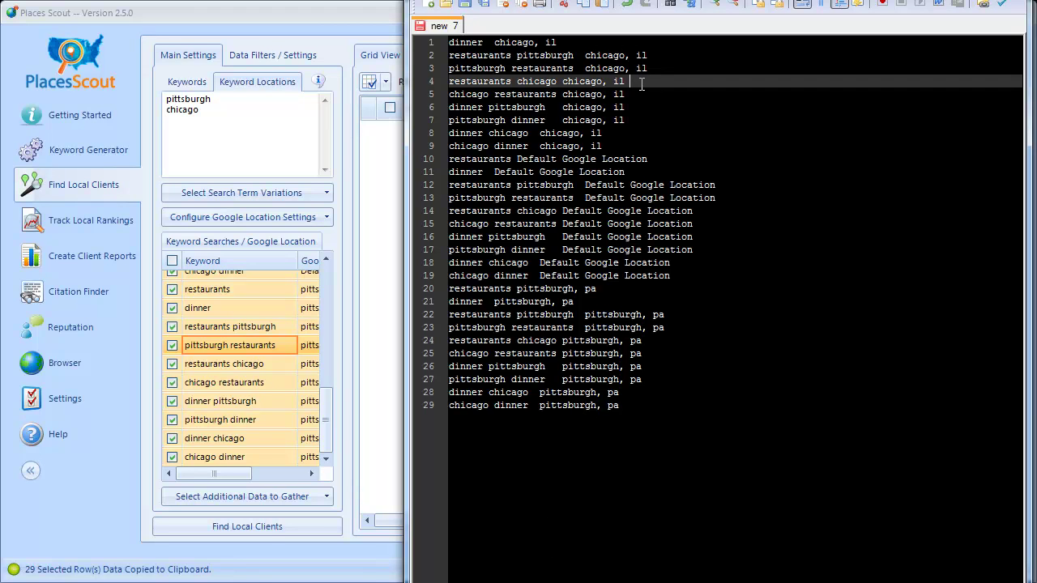
Step: Replace the editor text with only the 29 selected keywords, then return to Places Scout
right_click(194, 310)
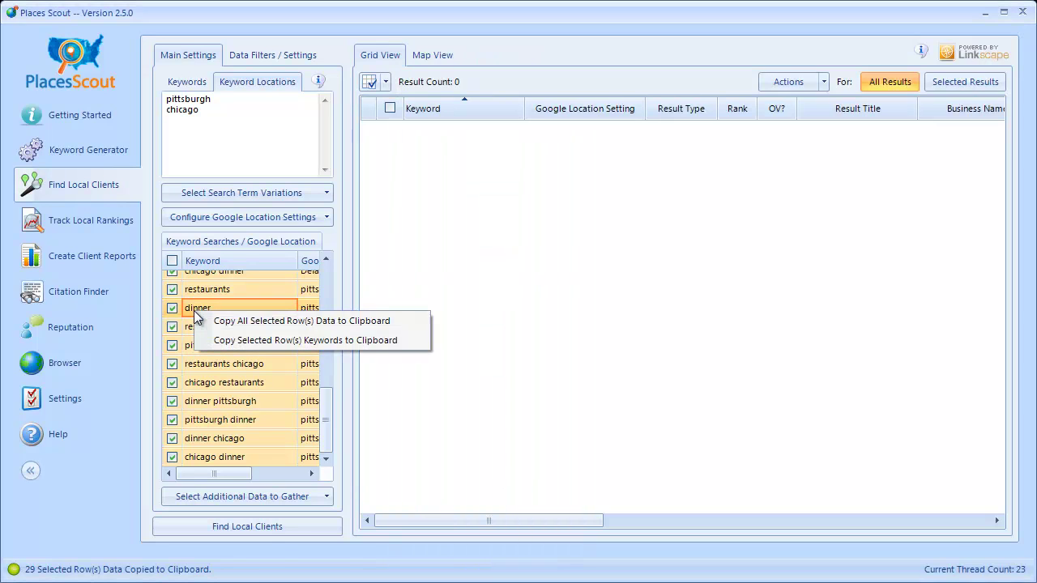
click(227, 340)
click(534, 577)
key(ctrl+a)
key(ctrl+v)
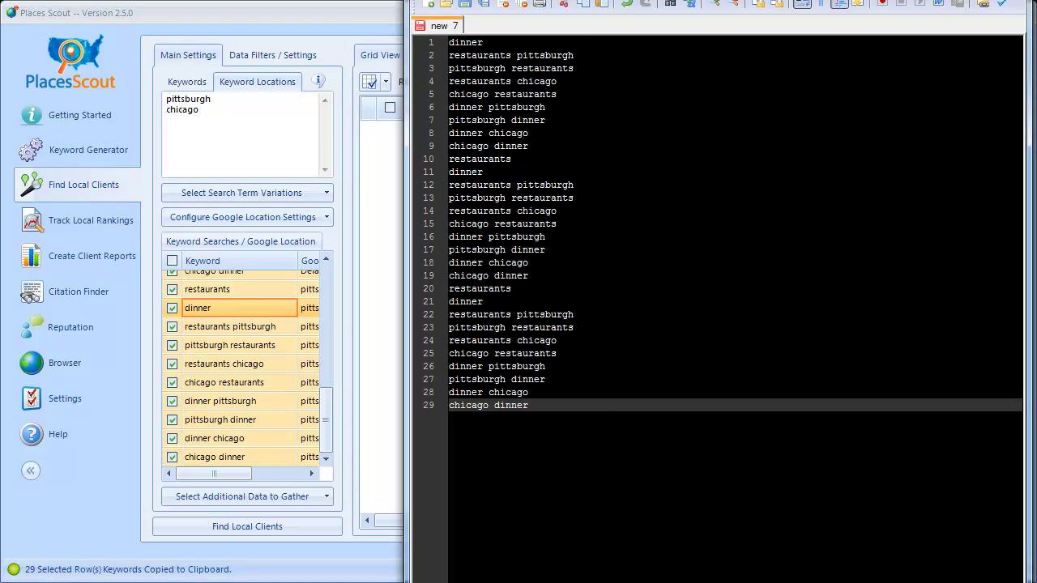
click(336, 12)
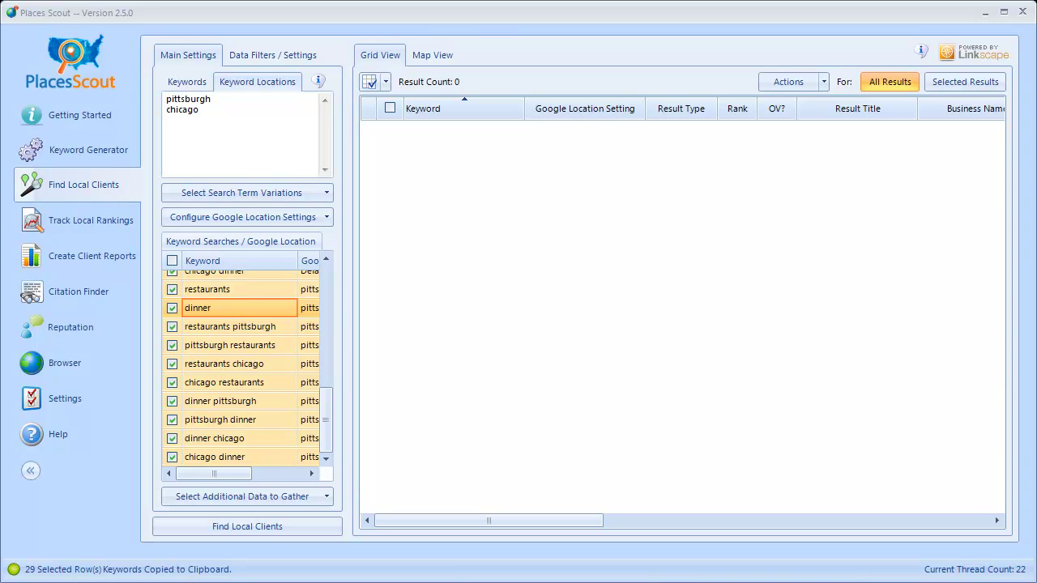
Step: Change the pittsburgh, pa Google location to pittsburghpa and copy it for Google's location box
click(273, 222)
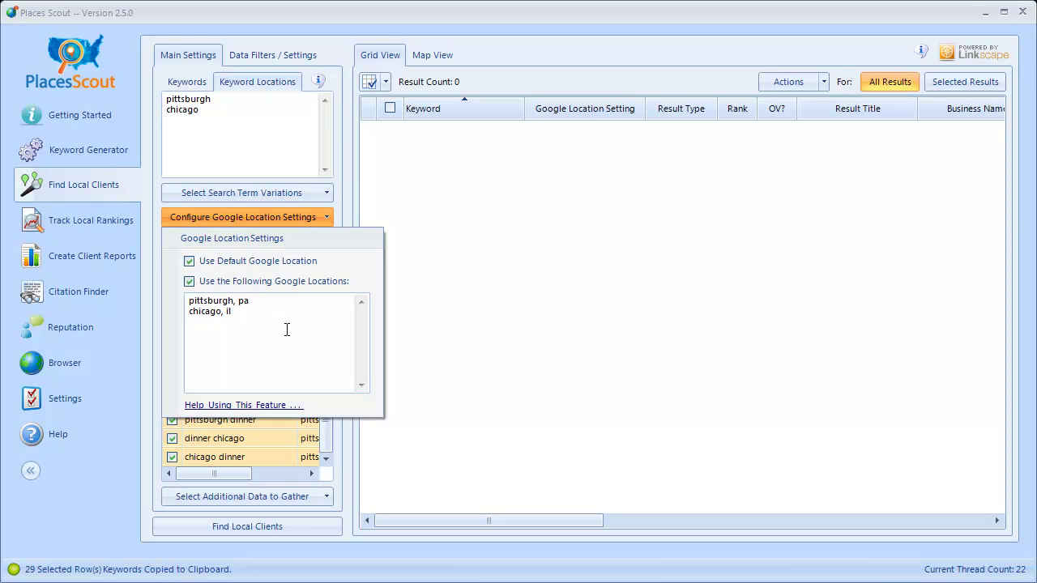
click(239, 302)
key(BackSpace)
key(BackSpace)
drag(259, 305, 167, 292)
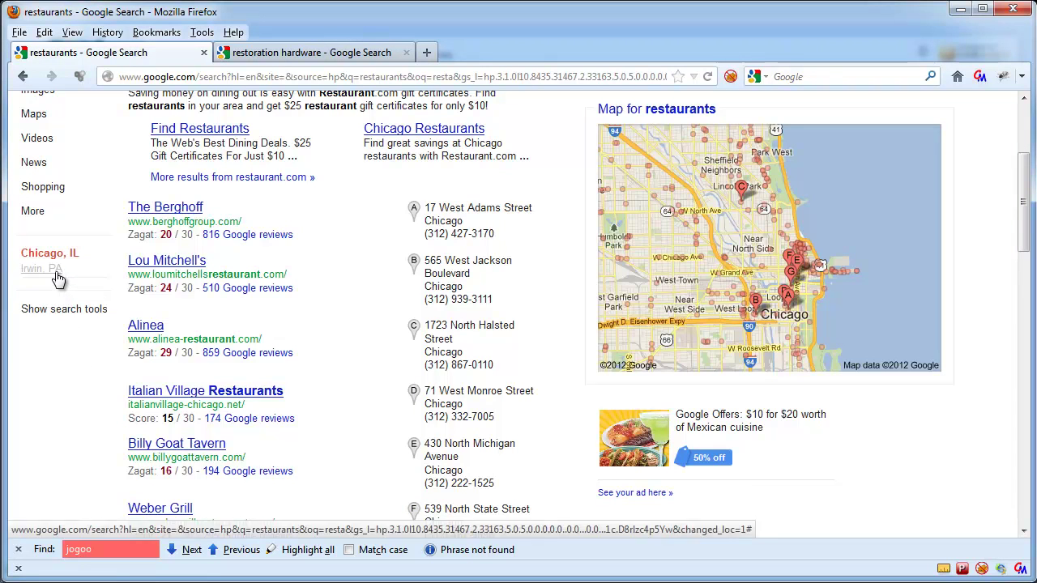
click(59, 278)
Step: Submit pittsburghpa as Google's location, then fix it to the Pittsburgh, PA suggestion
key(ctrl+v)
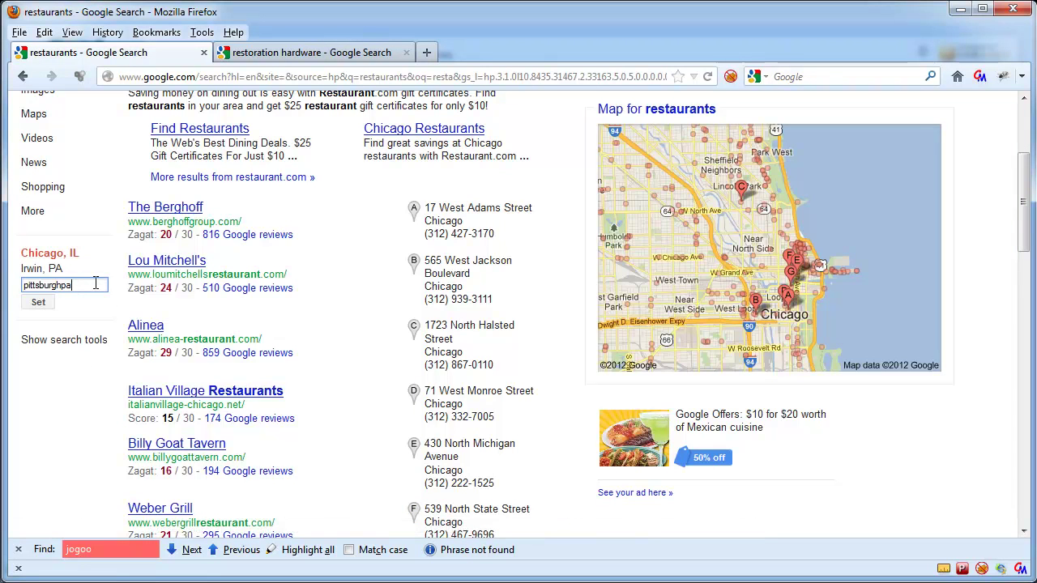
key(Return)
drag(84, 335, 18, 321)
click(19, 324)
click(65, 286)
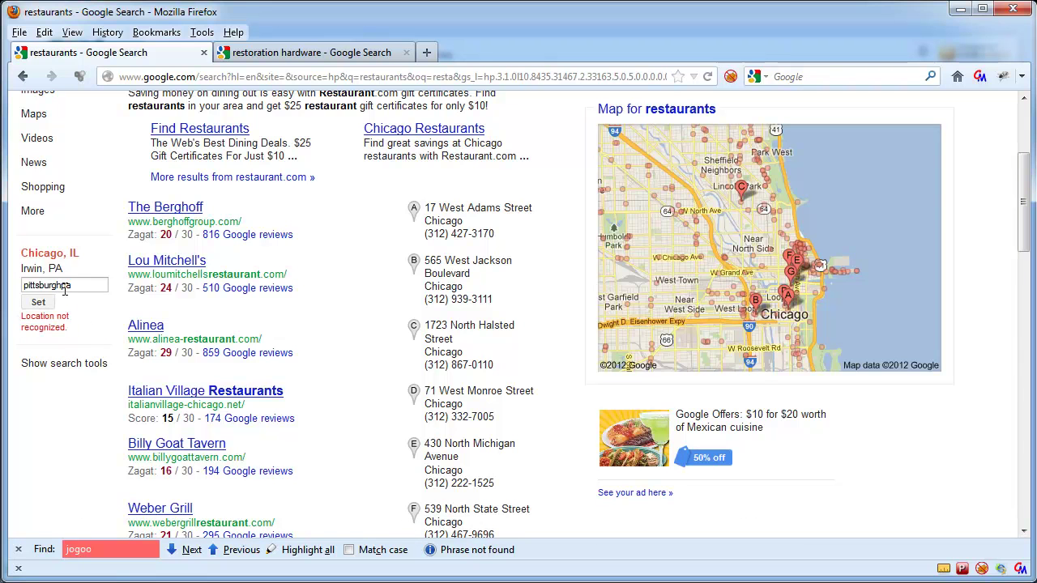
text(,)
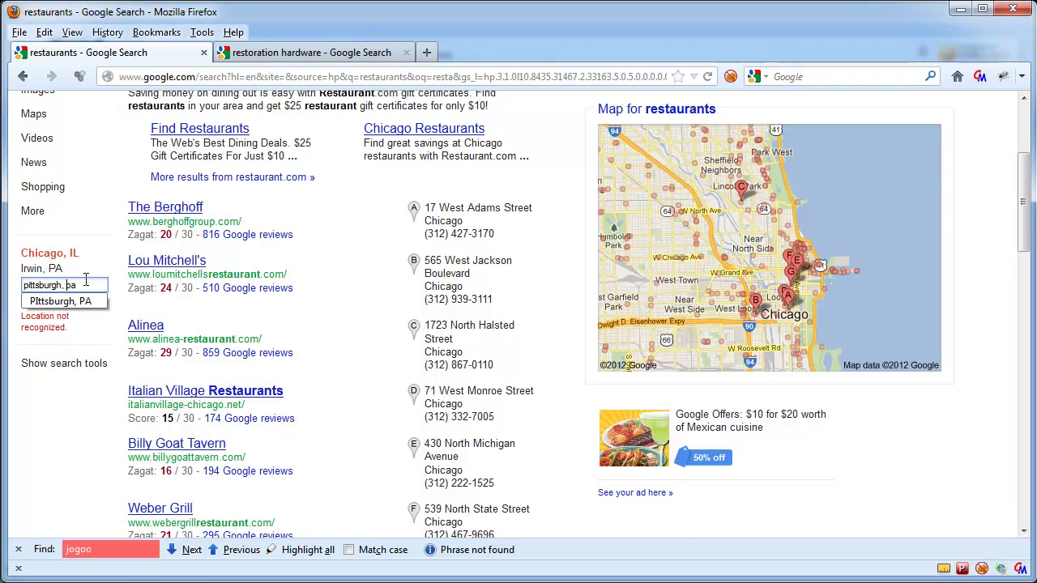
scroll(88, 308, up, 2)
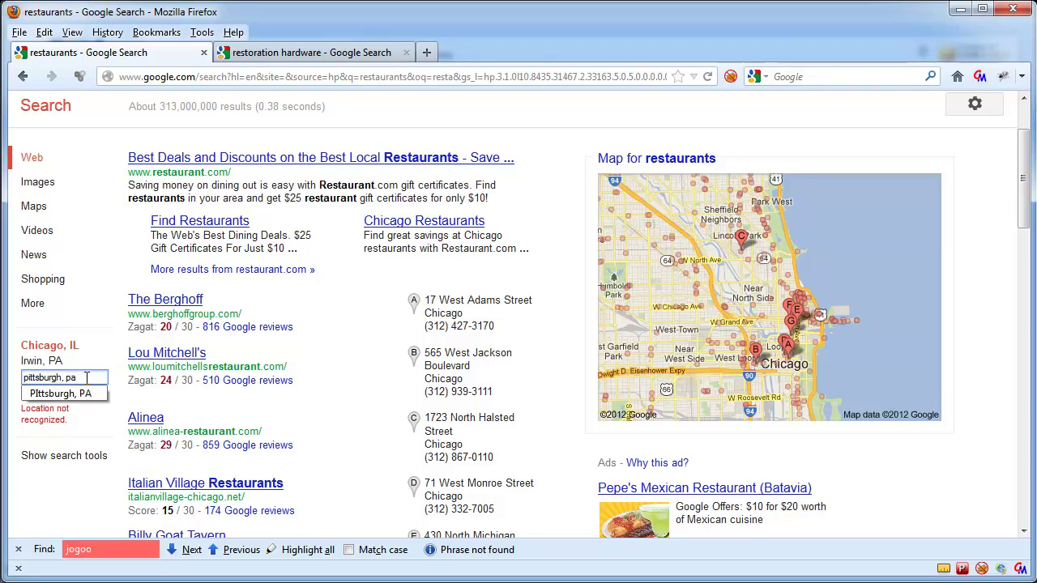
click(84, 388)
scroll(88, 405, down, 2)
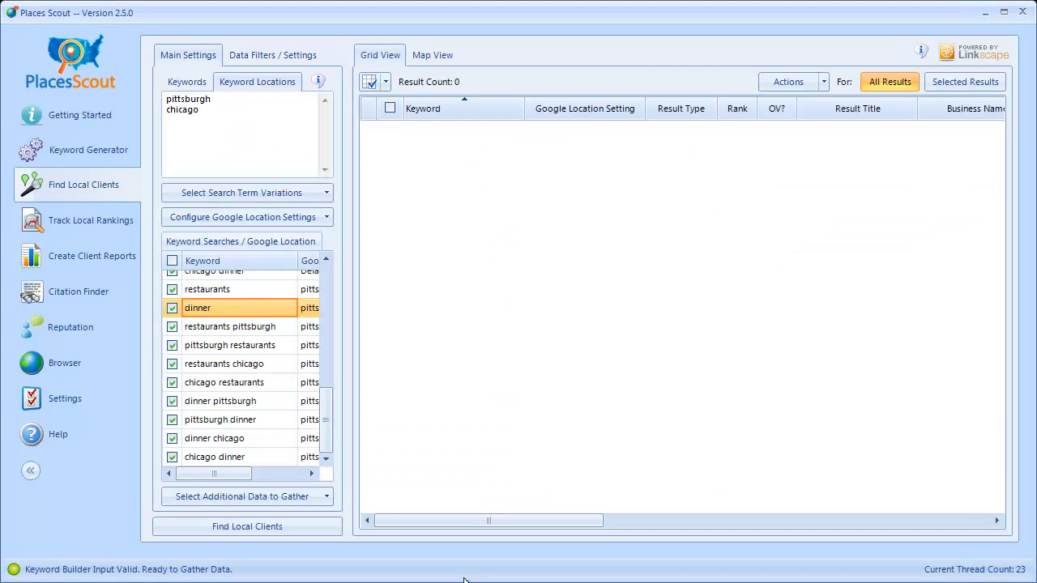
Step: Check that the Google locations read pittsburghpa and chicago, il, then close the settings
click(237, 217)
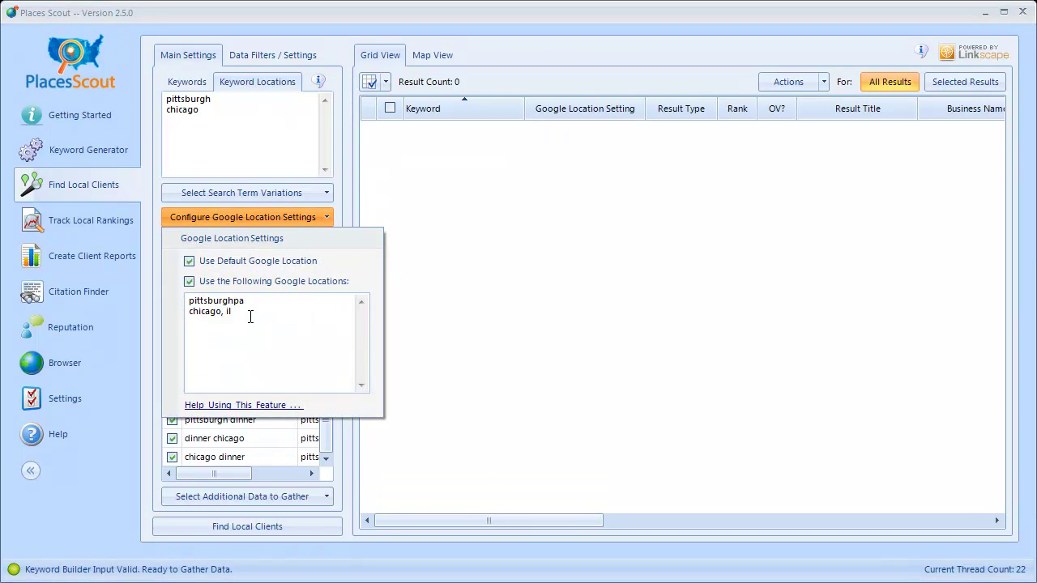
click(248, 96)
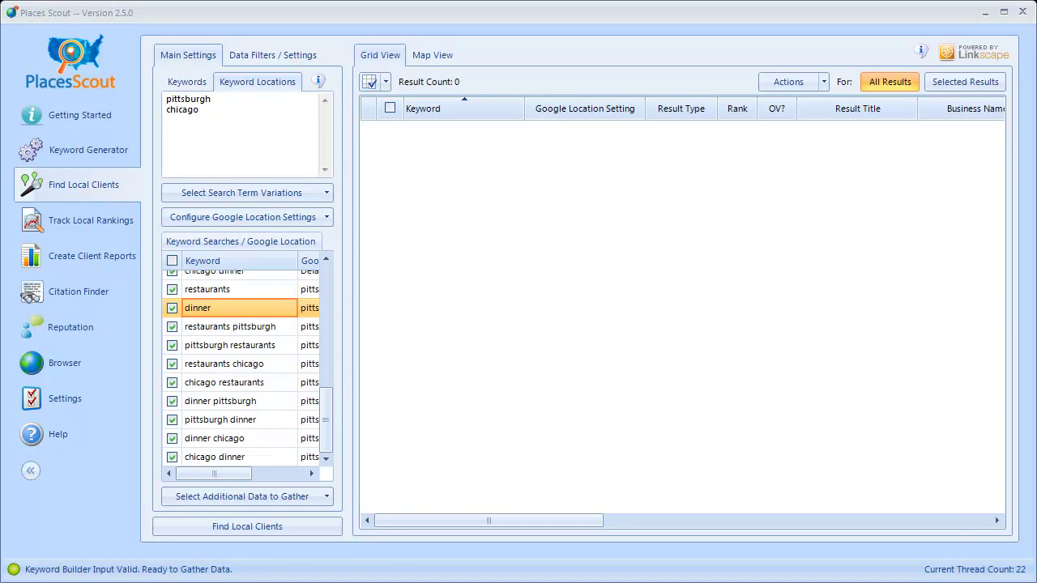
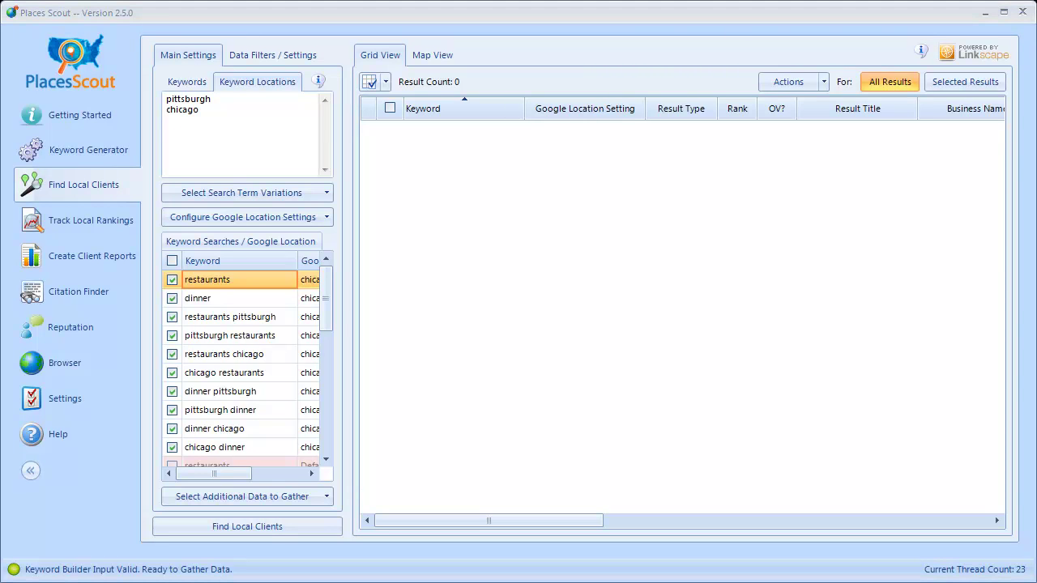
Step: Fix the Google location of the Pittsburgh keywords from 'pittsburghpa' to 'pittsburgh, pa'
drag(330, 310, 324, 378)
click(252, 397)
drag(209, 473, 252, 475)
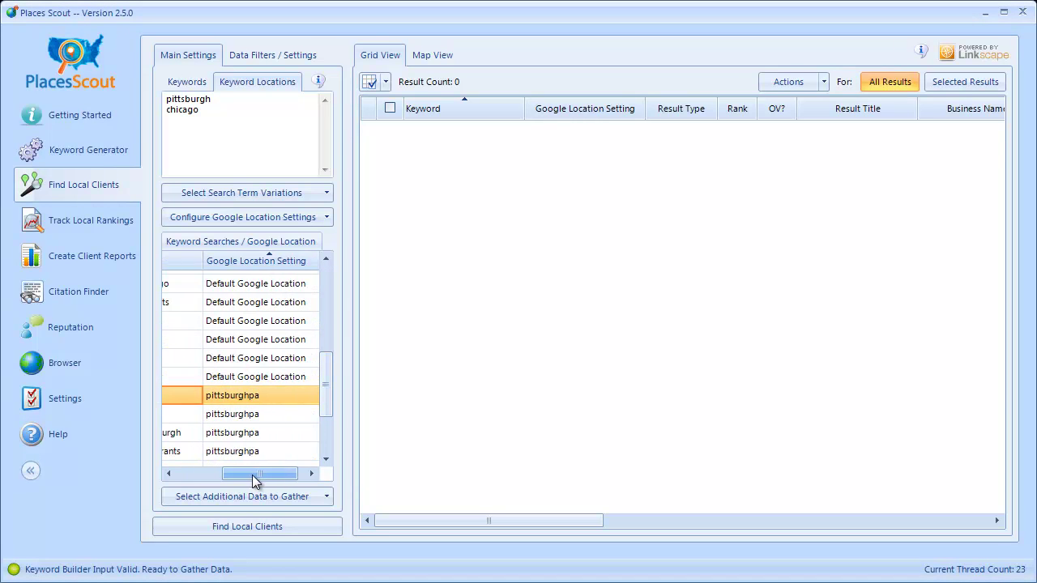
click(272, 402)
click(285, 217)
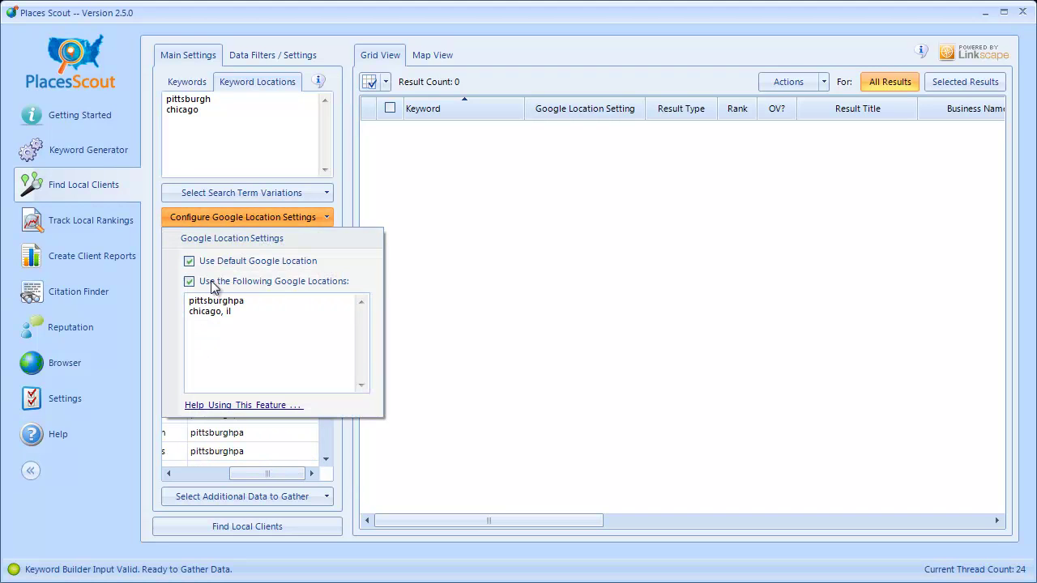
click(232, 301)
text(,)
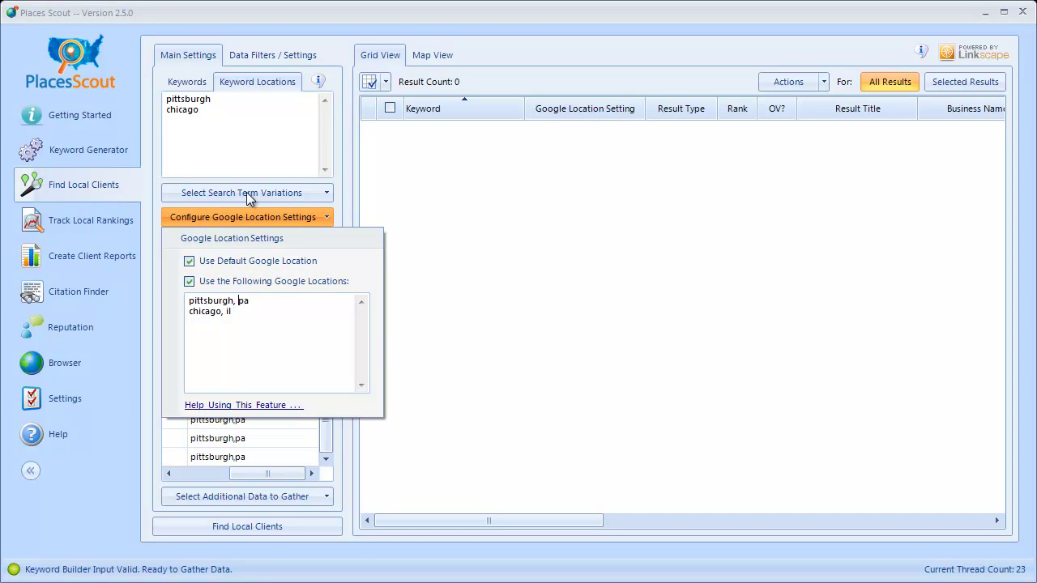
click(240, 122)
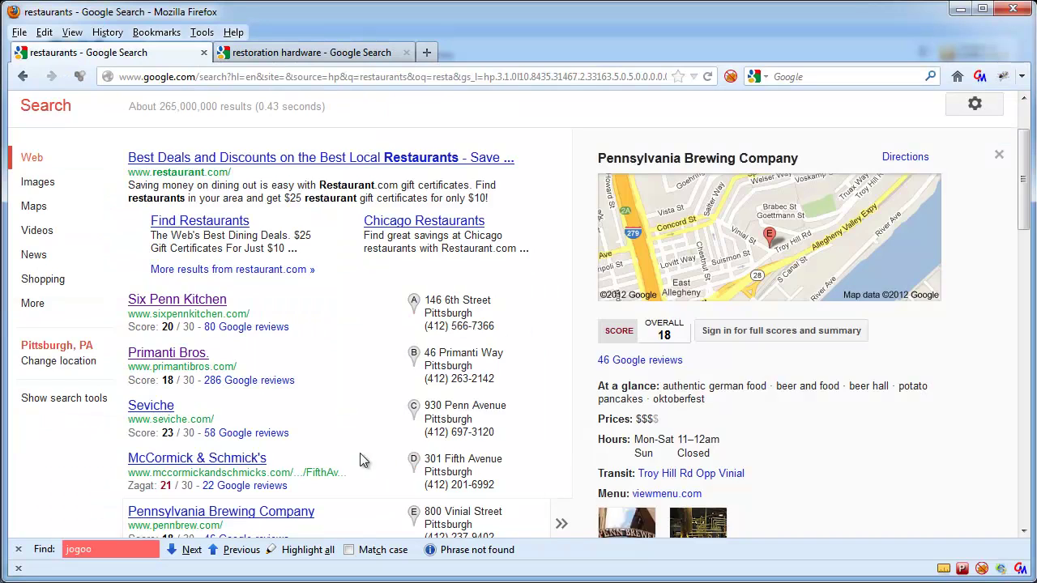
scroll(239, 205, up, 2)
Step: Review the Pittsburgh, PA location and local listings in the Google restaurants results
click(222, 139)
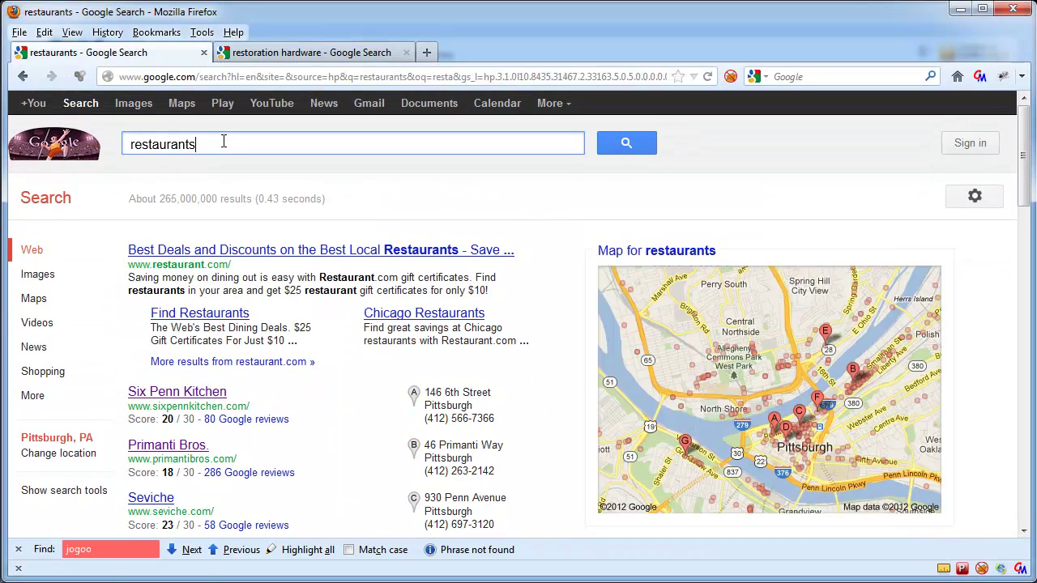
drag(23, 444, 99, 441)
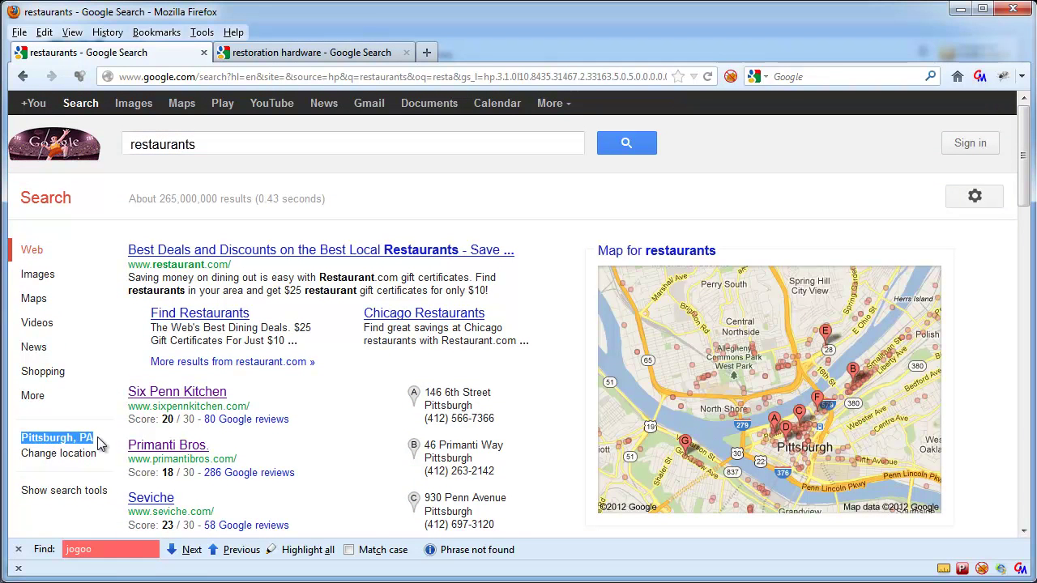
click(95, 444)
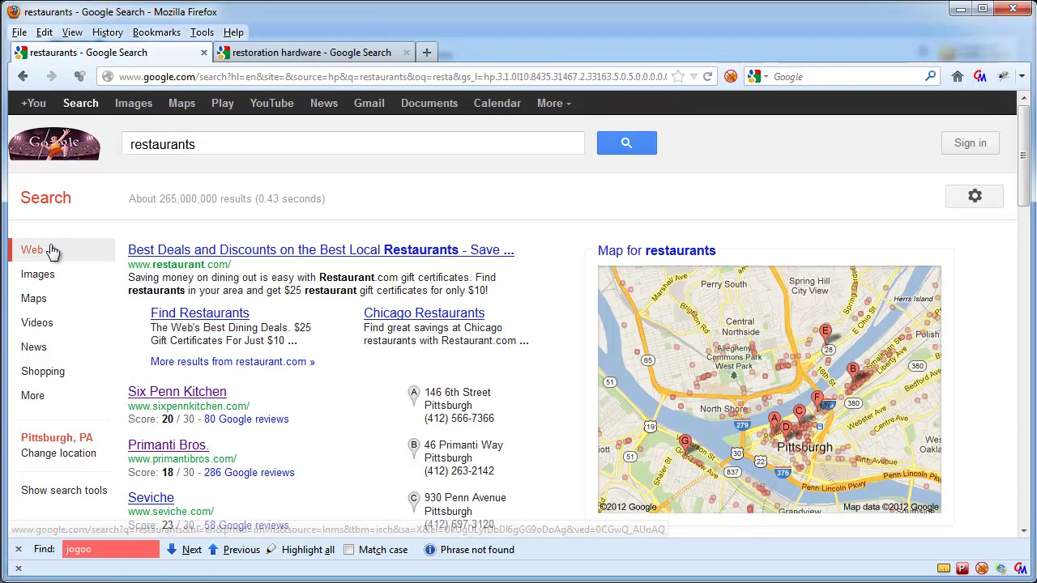
scroll(197, 290, down, 2)
scroll(197, 290, down, 3)
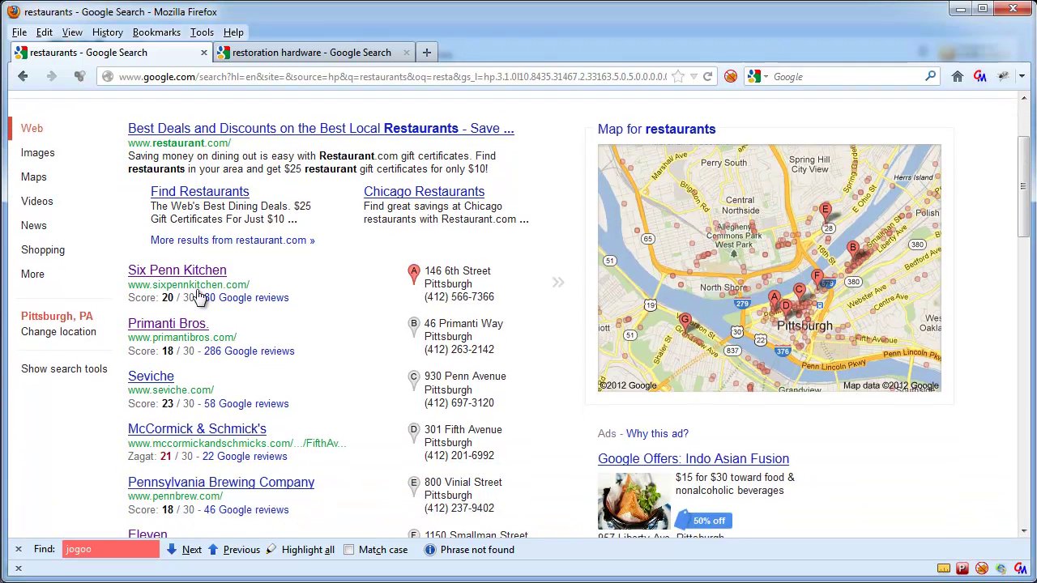
drag(119, 209, 506, 484)
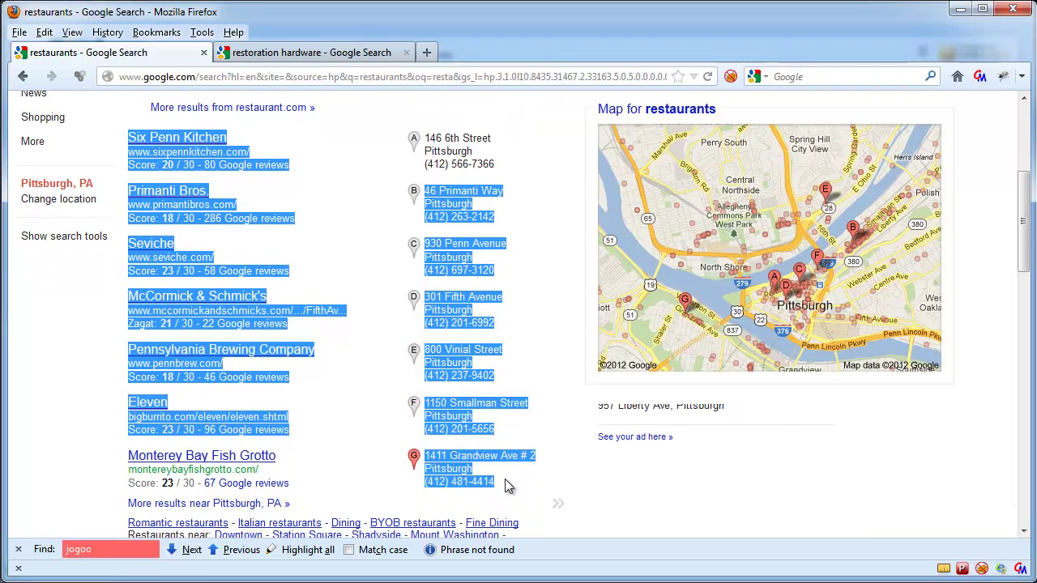
click(505, 485)
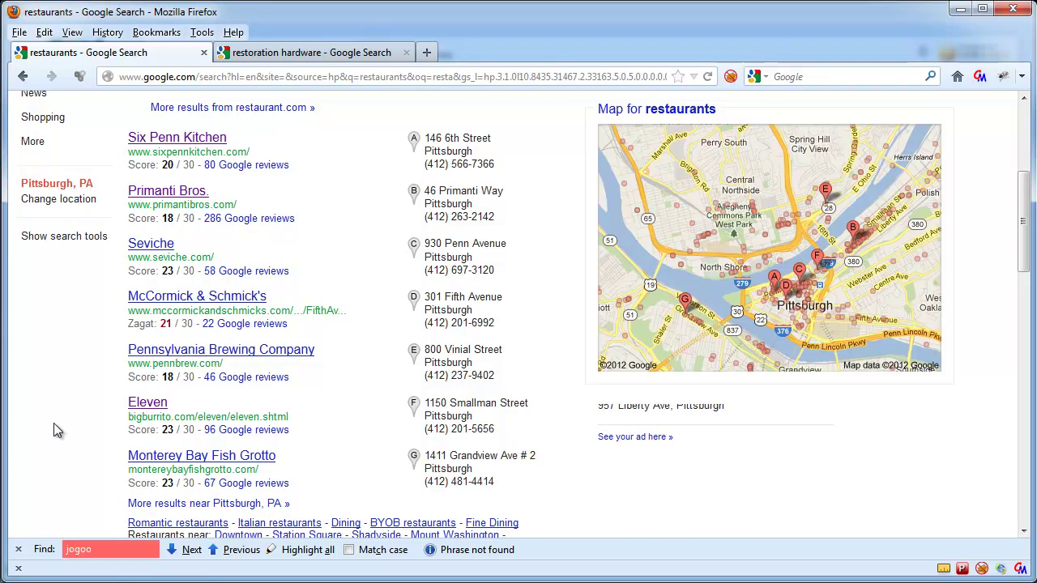
scroll(88, 403, up, 5)
scroll(88, 403, up, 1)
Step: Filter the Google restaurants search to Places results
click(34, 395)
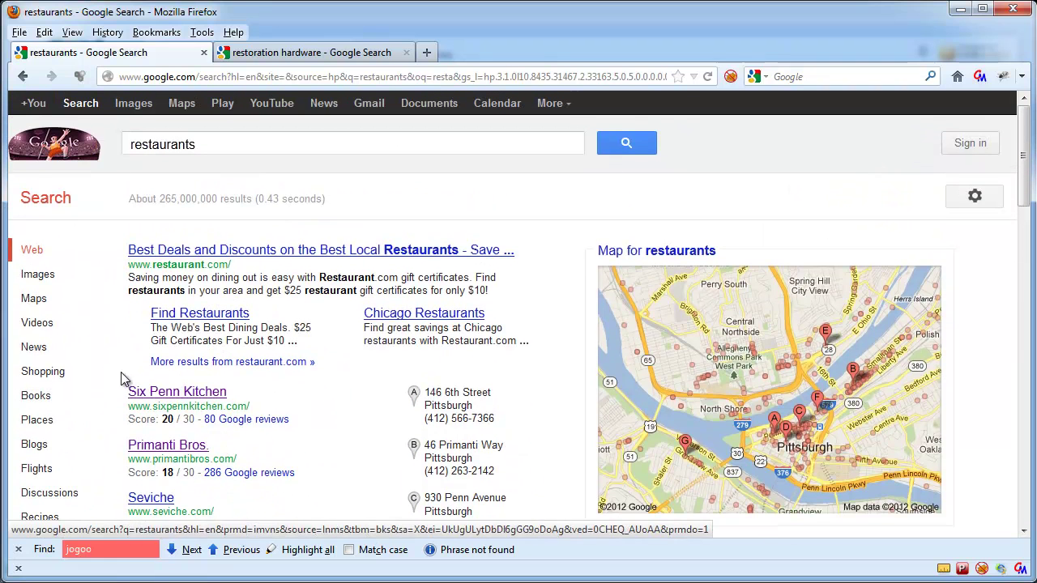
scroll(91, 363, down, 2)
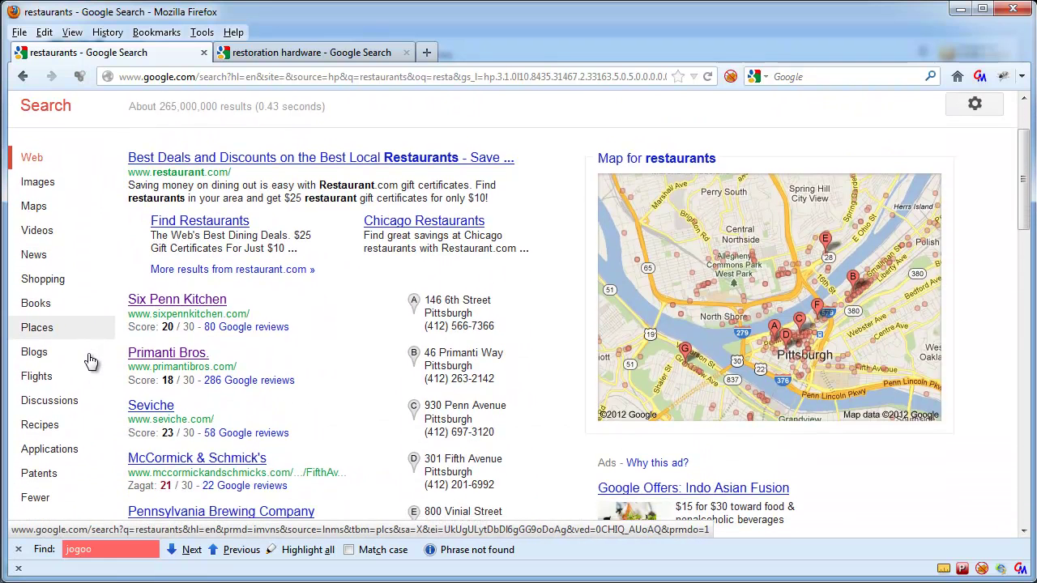
click(41, 330)
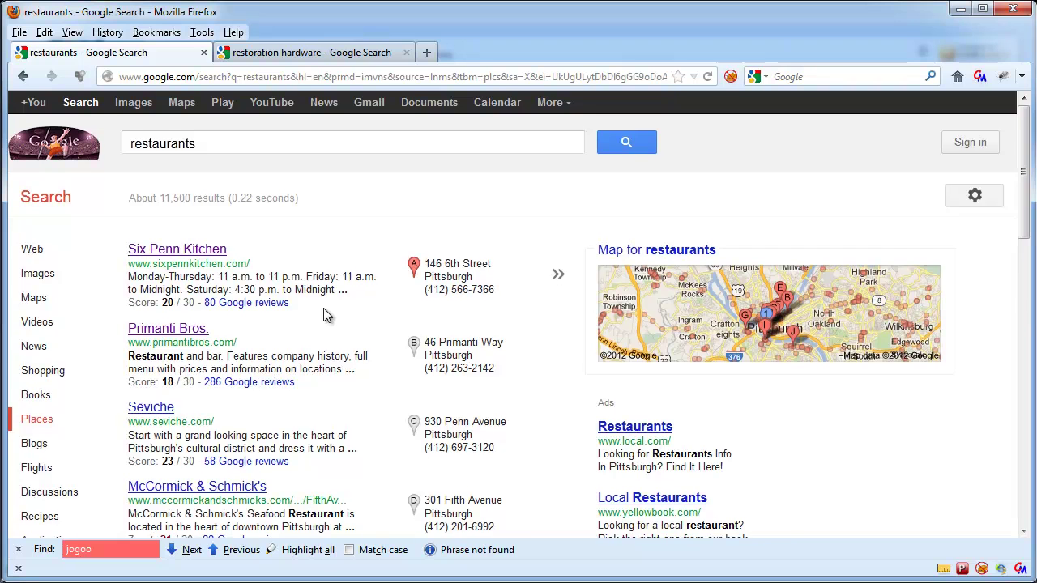
scroll(325, 314, down, 6)
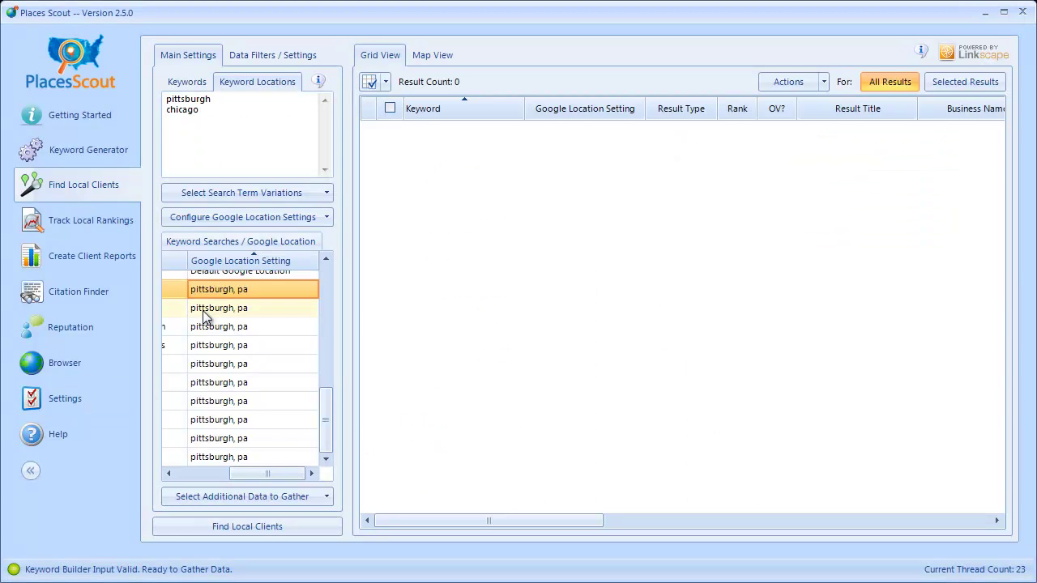
Step: Select the dinner keyword row and show the Data Filters / Settings tab
drag(243, 473, 185, 473)
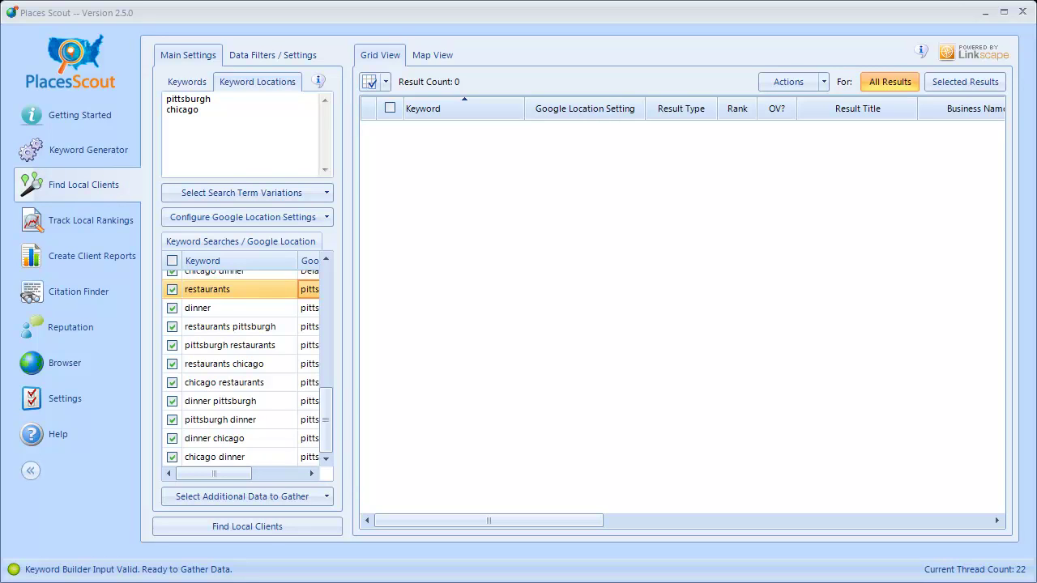
click(234, 308)
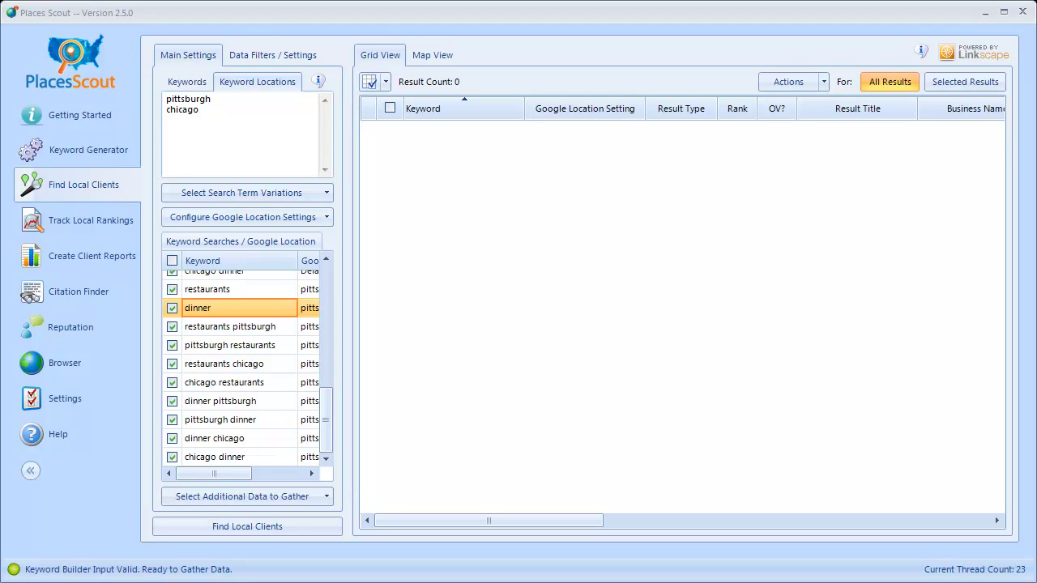
click(251, 56)
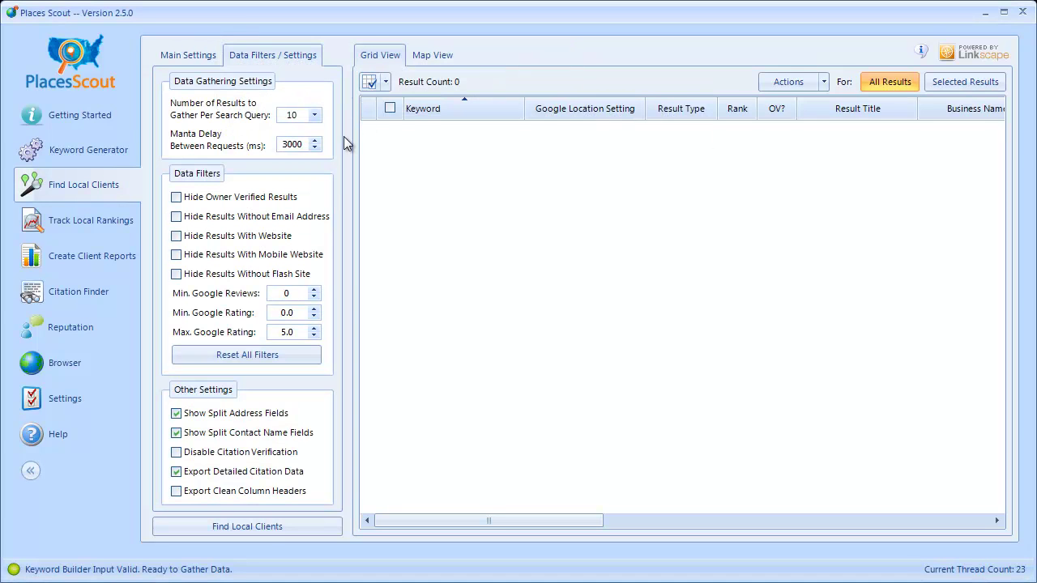
Step: Browse the 10–200 choices for the number of results gathered per search query
click(314, 115)
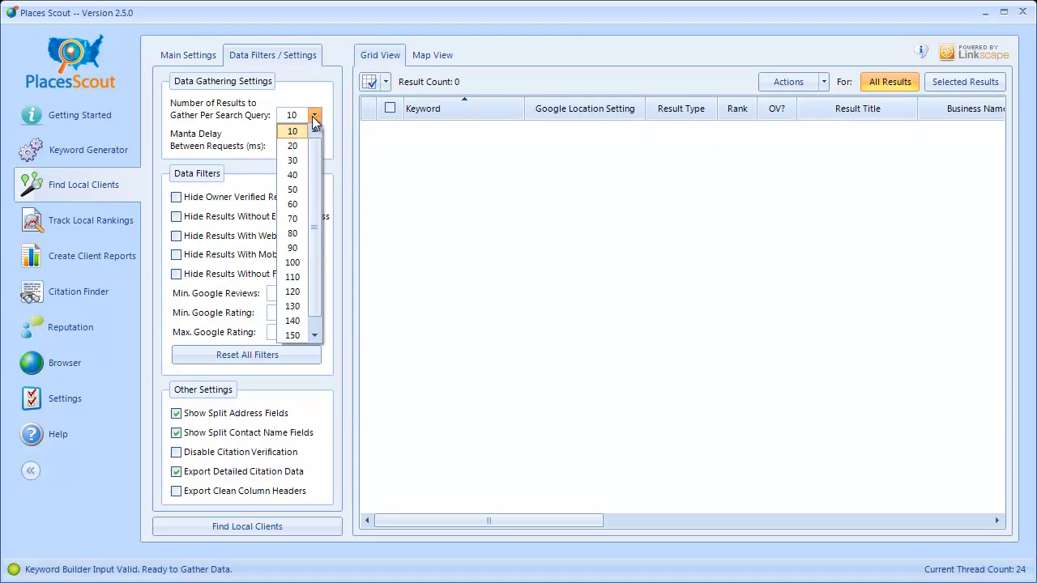
scroll(305, 231, down, 1)
scroll(314, 149, up, 1)
Step: Keep results per search query at 10
click(314, 116)
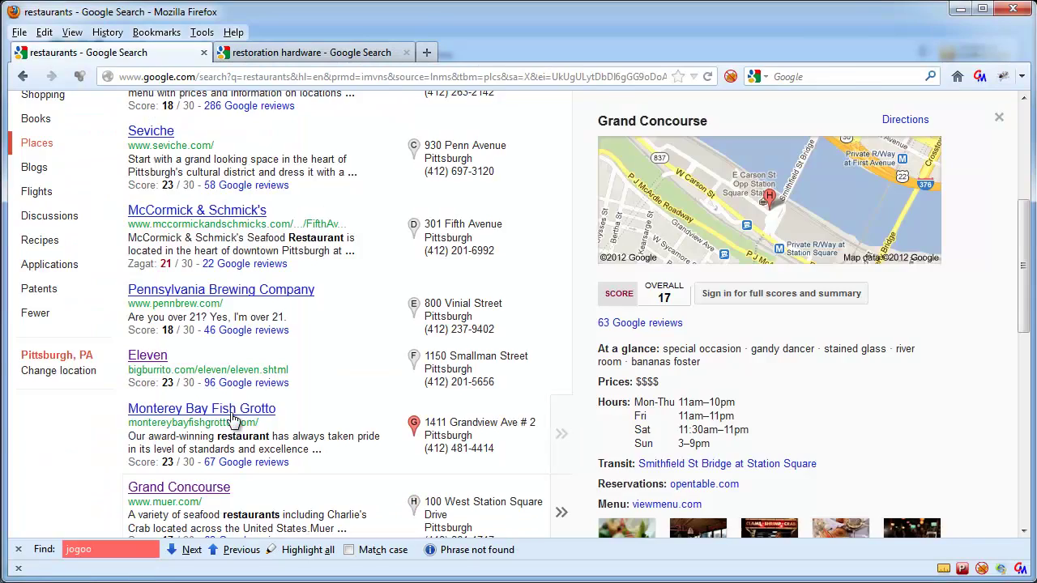
scroll(230, 416, up, 5)
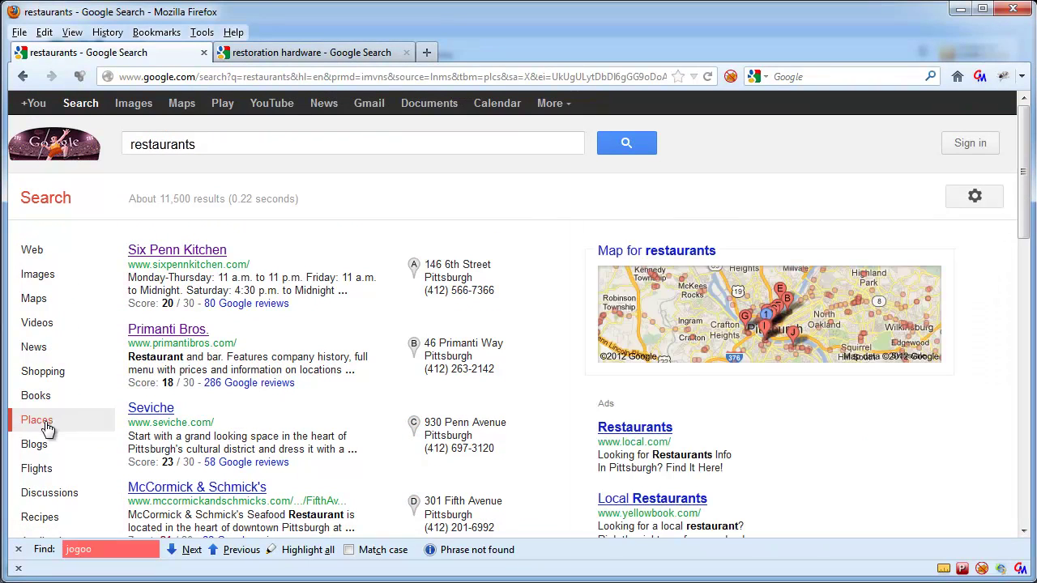
scroll(288, 279, down, 10)
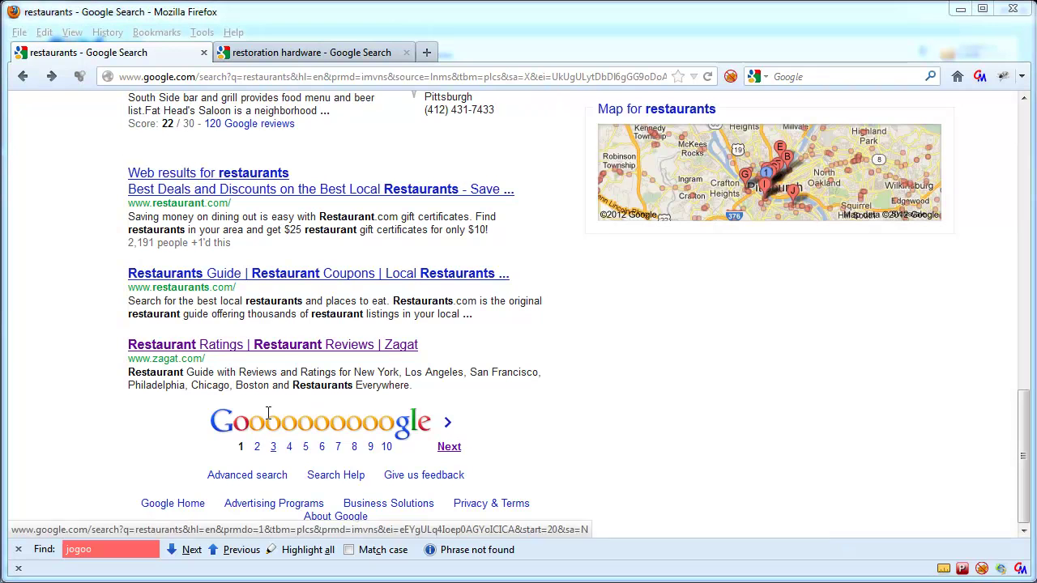
Step: Page through the Google Places results, via pages 11 and 14, to page 21
click(448, 446)
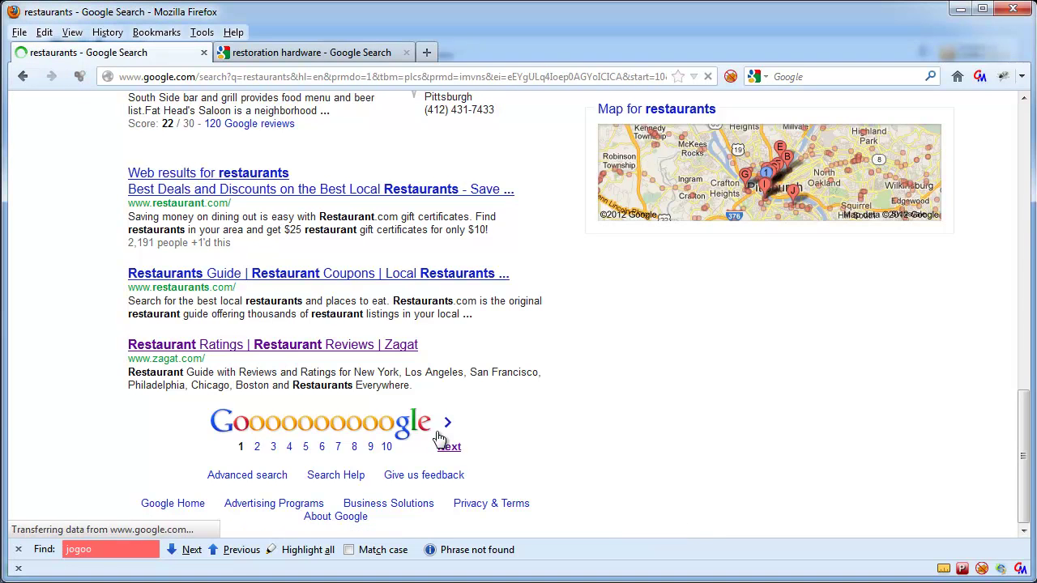
scroll(414, 427, down, 8)
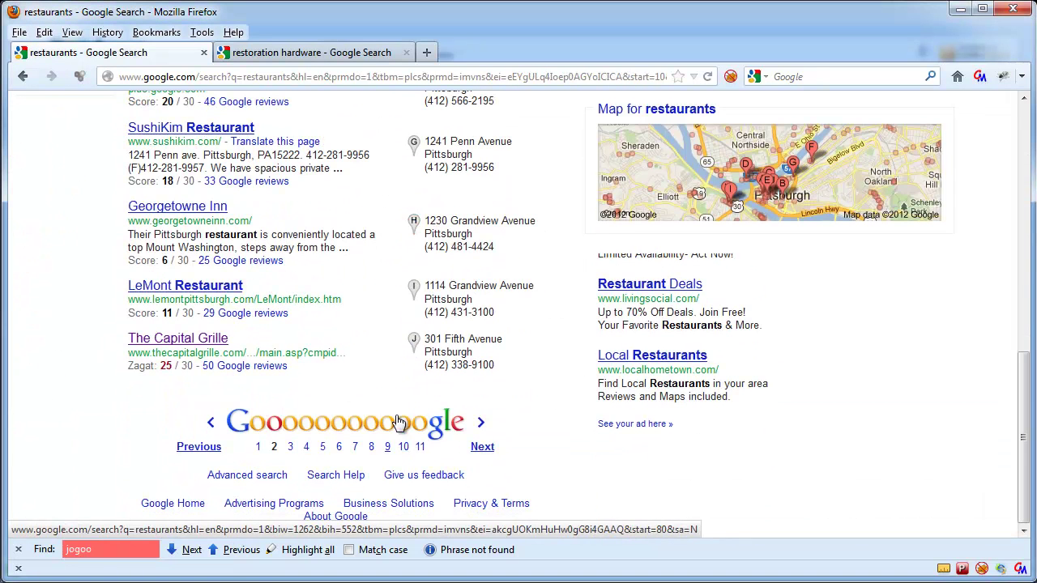
click(420, 448)
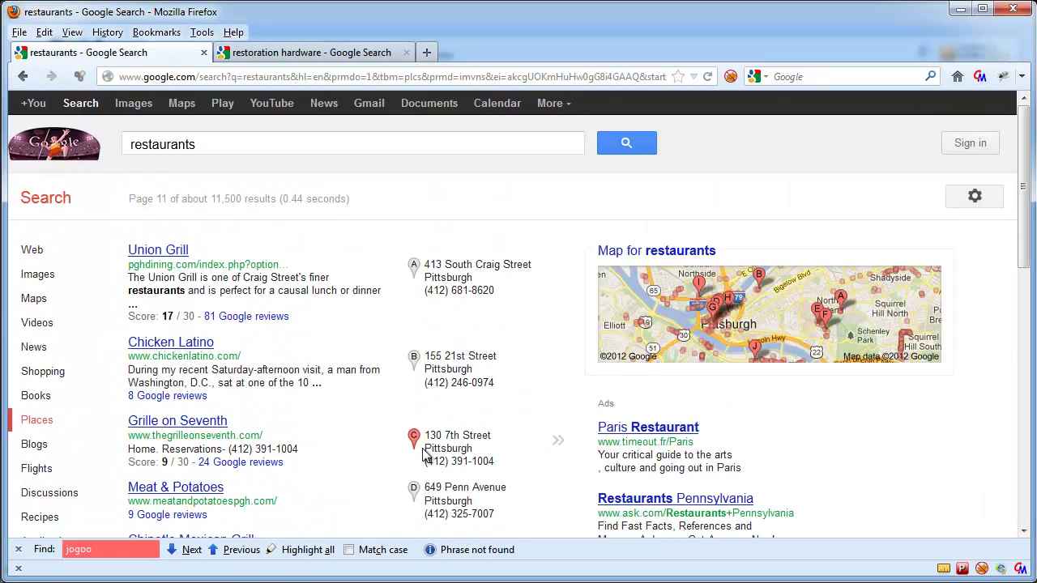
scroll(422, 454, down, 8)
click(413, 447)
scroll(414, 444, down, 8)
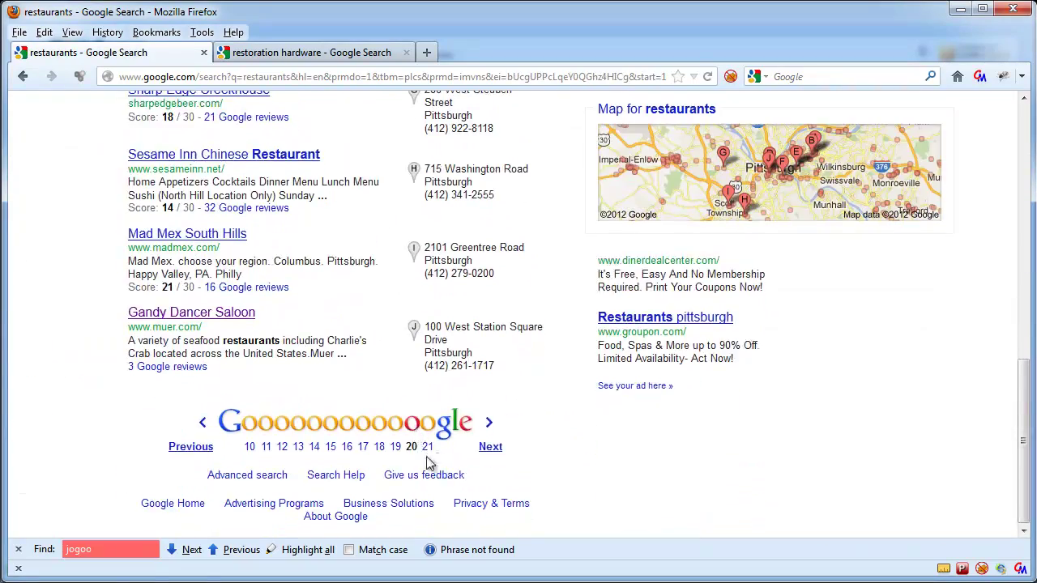
click(425, 454)
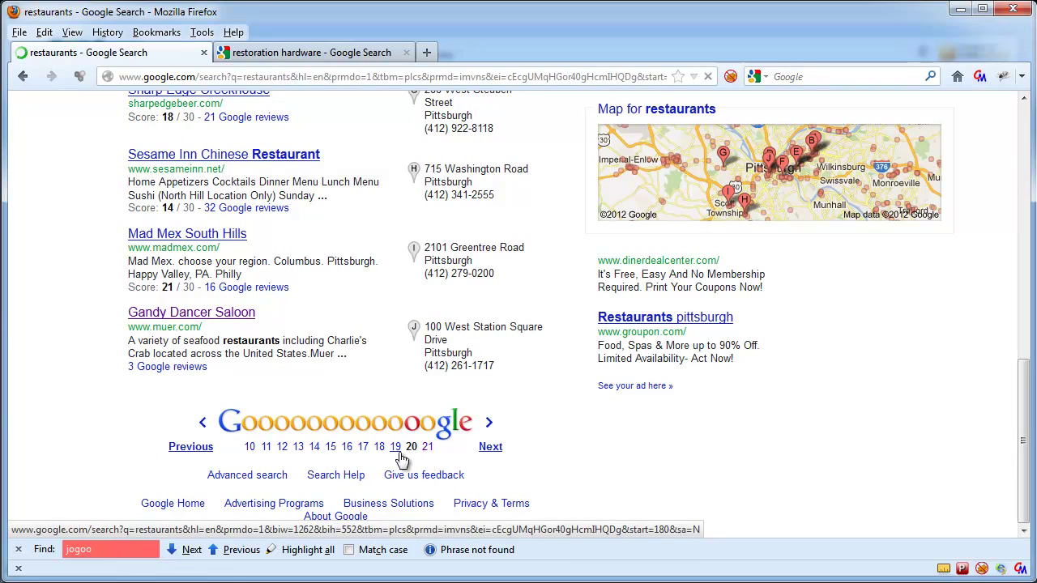
Step: Scan the page 21 Places listings for Primanti Brothers
scroll(367, 446, down, 3)
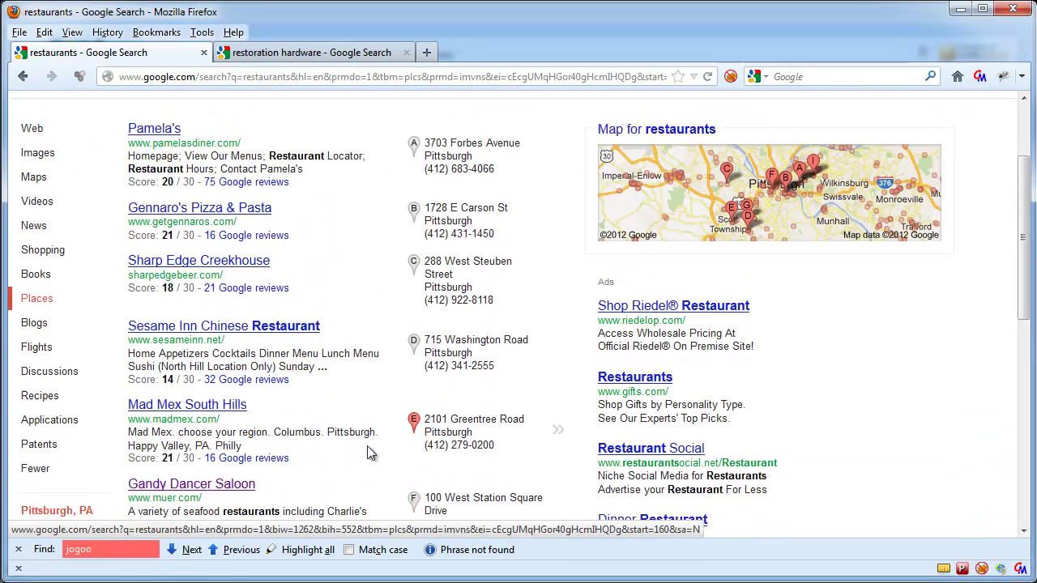
scroll(367, 446, down, 4)
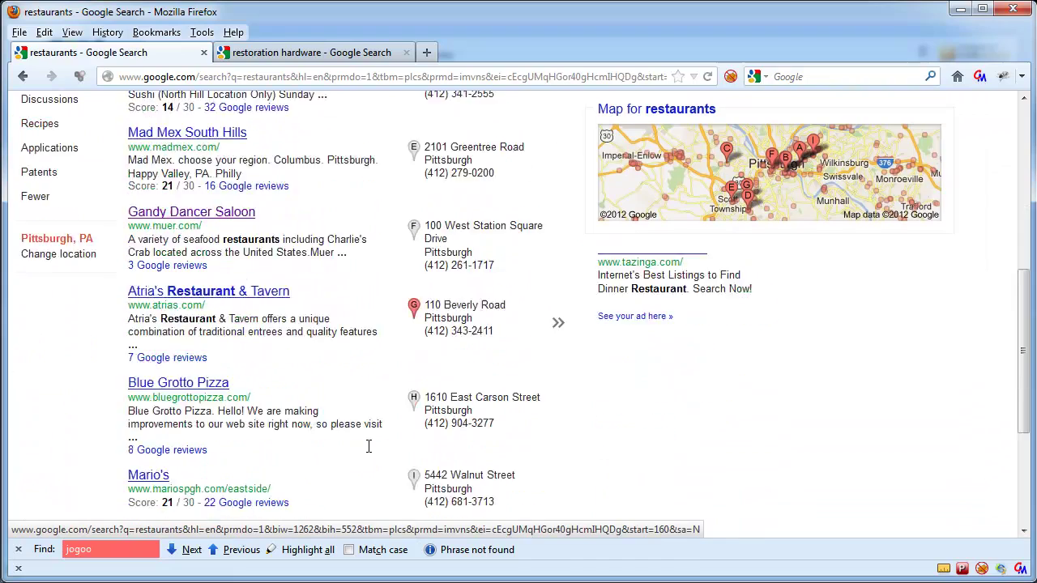
scroll(367, 449, up, 5)
scroll(369, 452, up, 3)
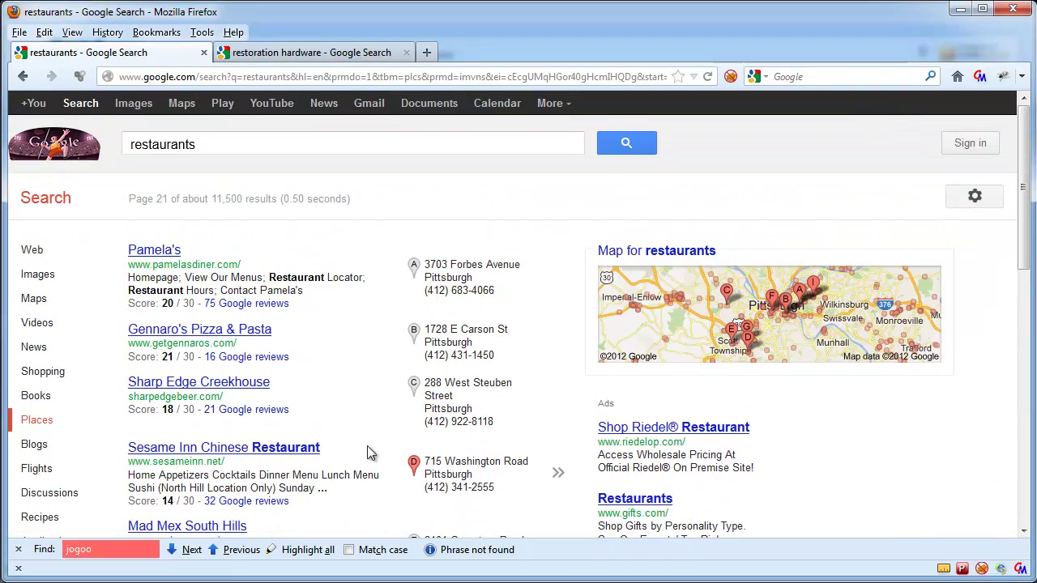
mouse_move(361, 449)
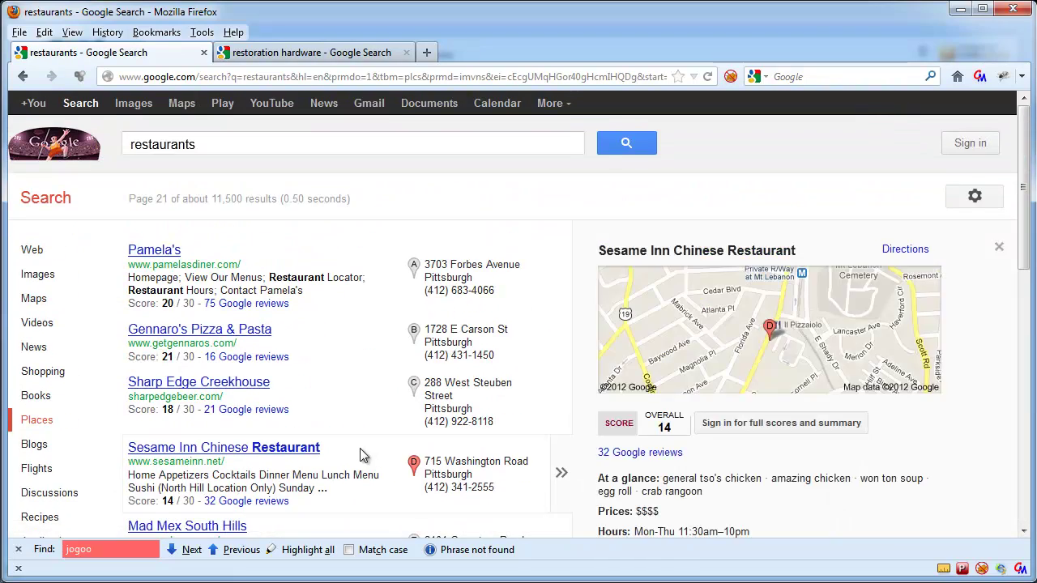
scroll(361, 448, down, 5)
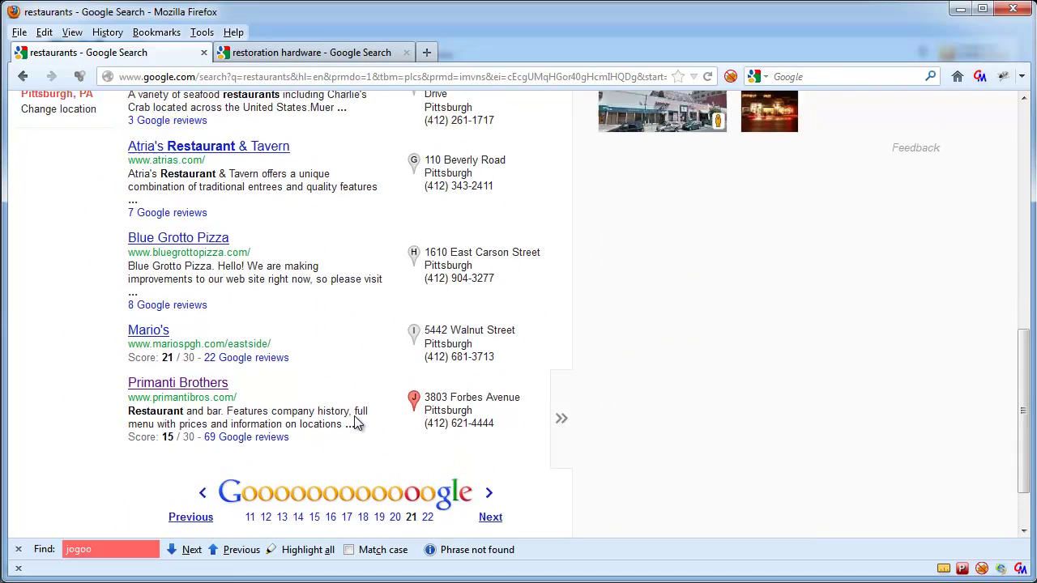
scroll(356, 422, up, 4)
scroll(356, 422, up, 4)
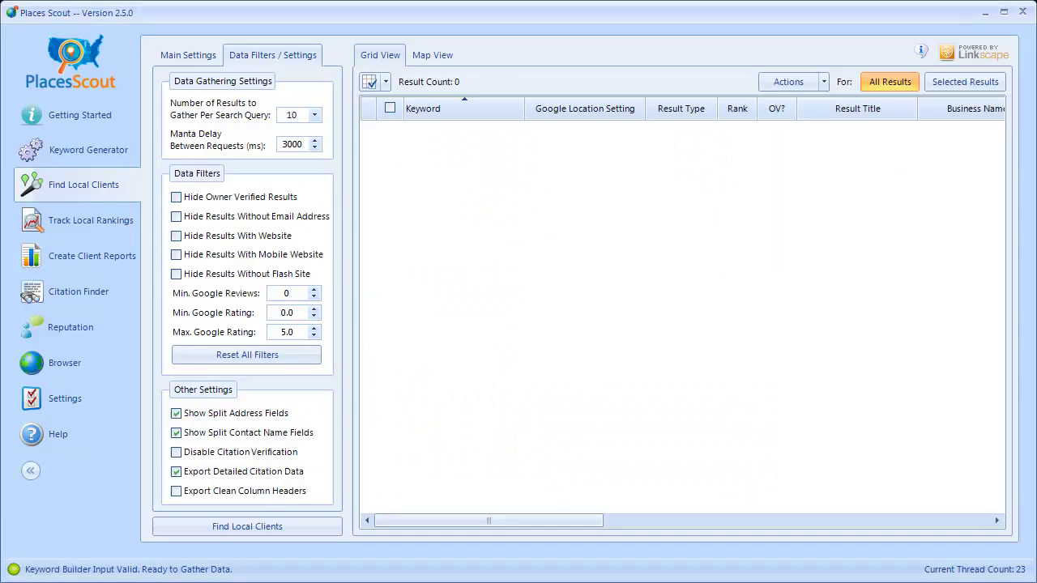
Step: In Main Settings, delete the pittsburgh and chicago locations and the restaurants and dinner keywords
click(194, 57)
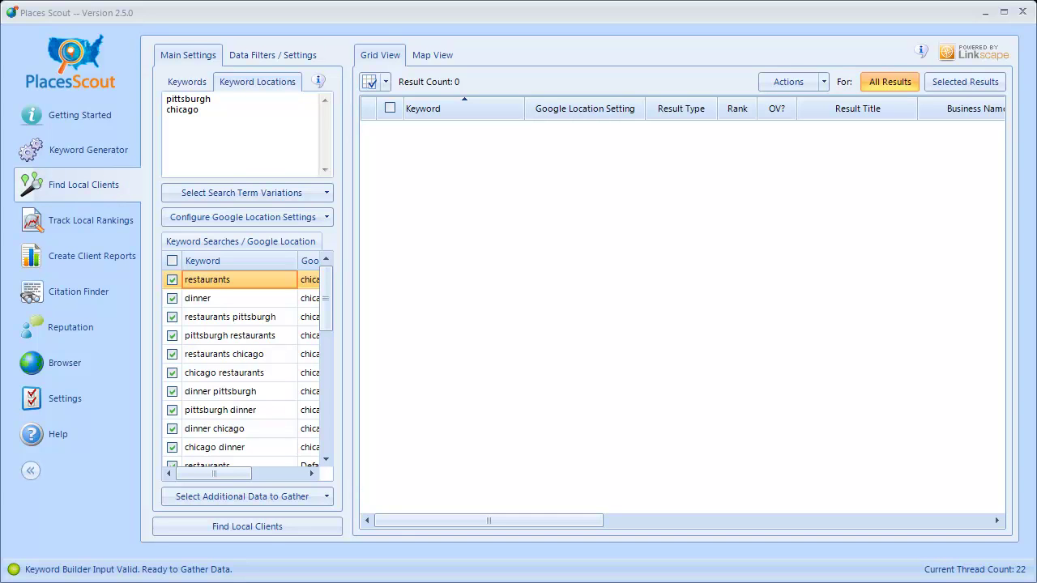
drag(261, 125, 162, 90)
key(Delete)
click(170, 84)
key(Delete)
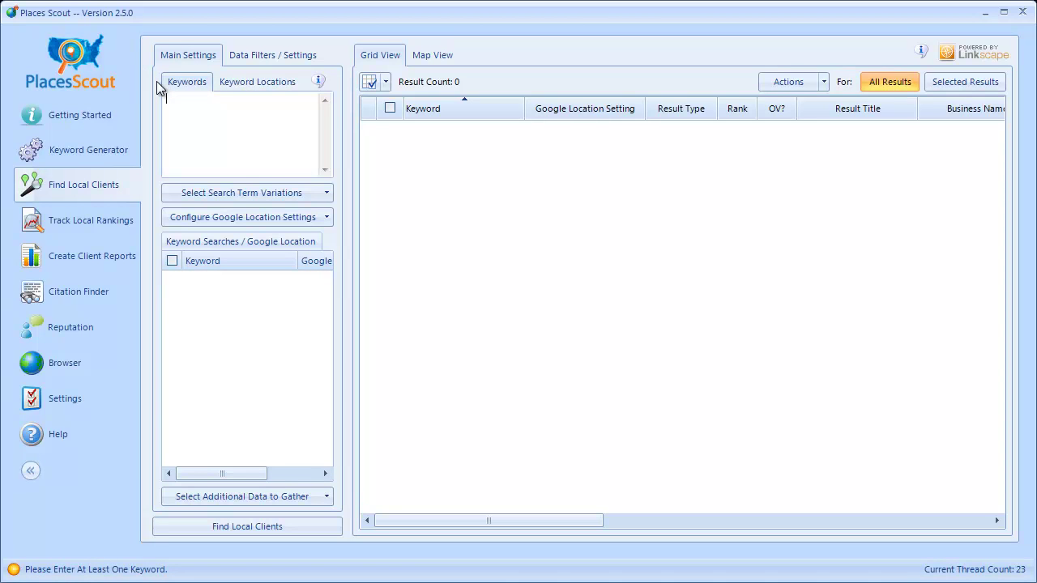
Step: Enter the keyword 'primanti bros' and the restaurant's phone number as its location
text(primanti brios)
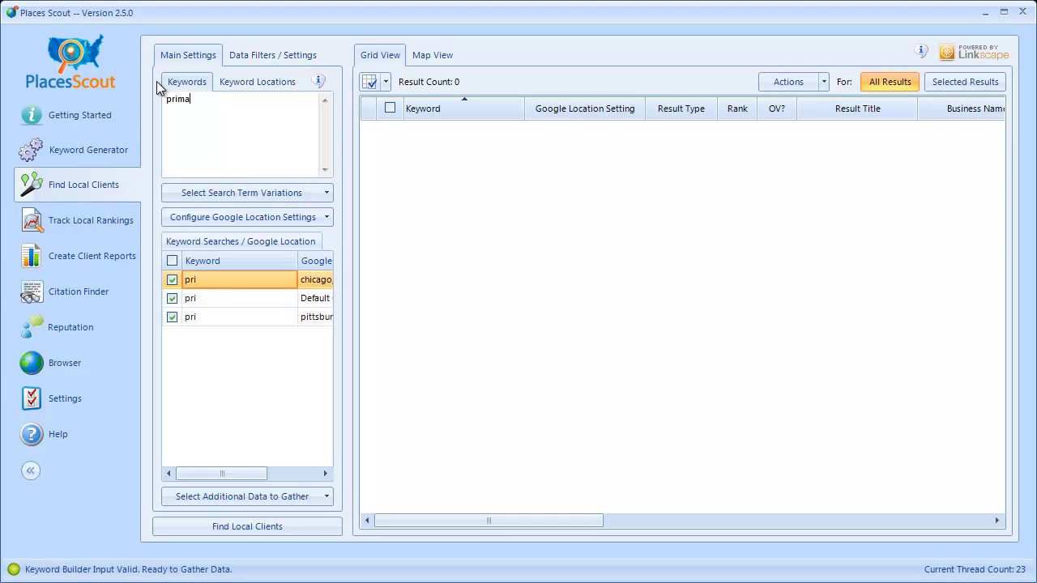
key(BackSpace)
key(BackSpace)
key(BackSpace)
text(os)
key(ctrl+Tab)
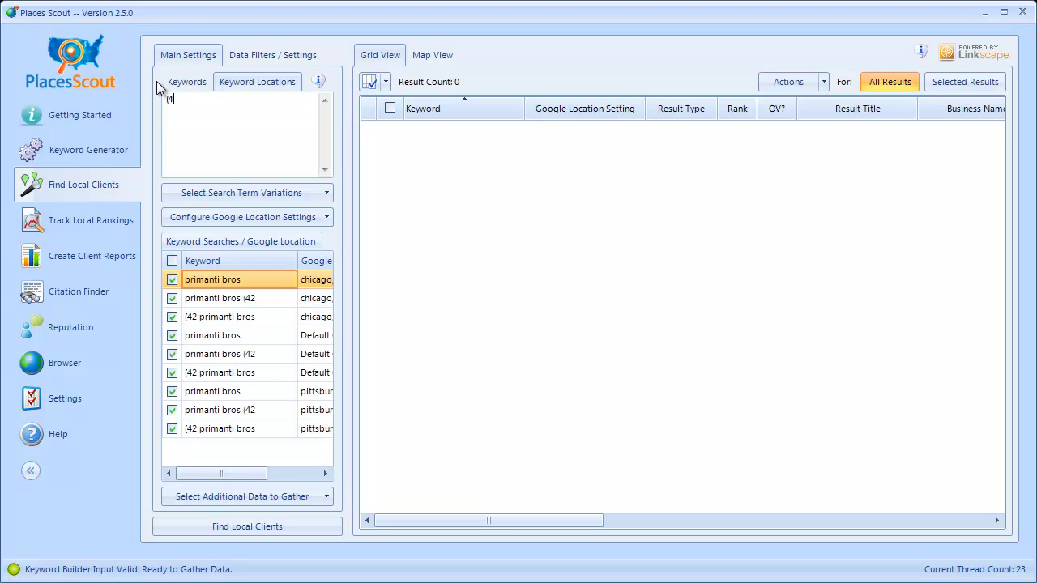
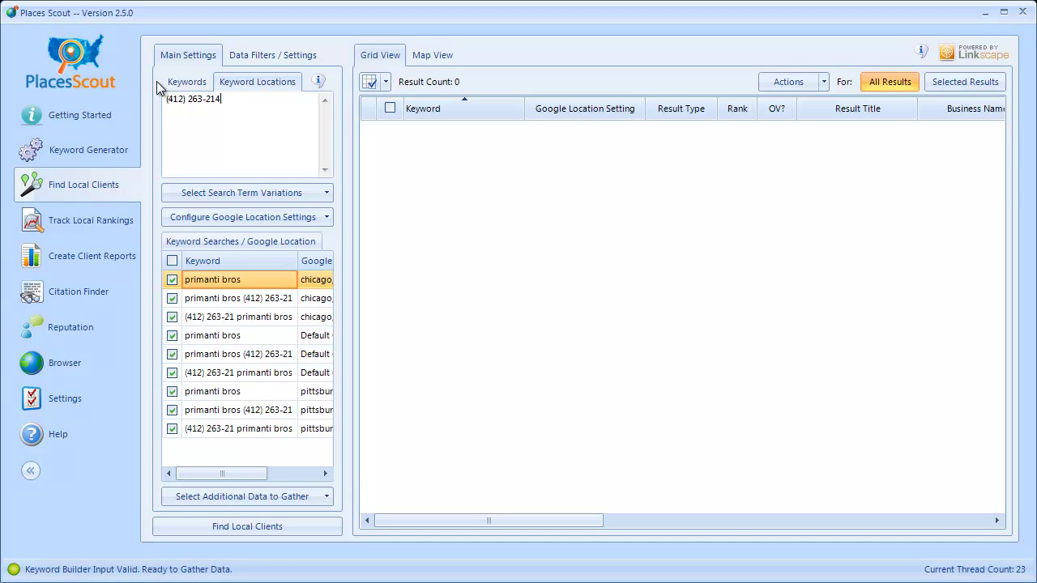
Step: Leave only the keyword location search term variation ticked
click(242, 192)
click(219, 255)
click(216, 274)
click(211, 234)
click(214, 255)
click(218, 110)
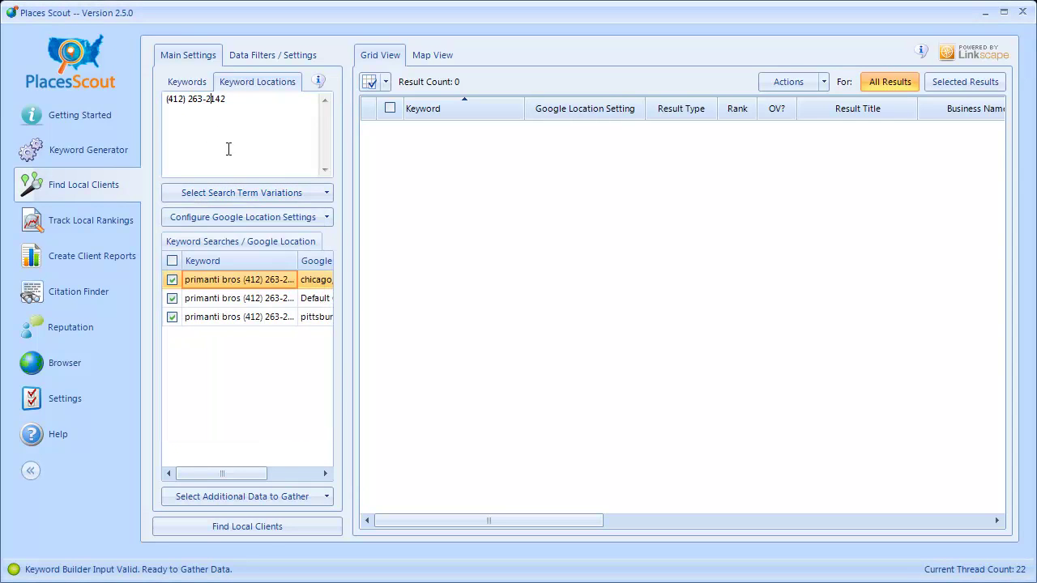
Step: Keep only the default Google location and copy the search row's keywords
click(240, 217)
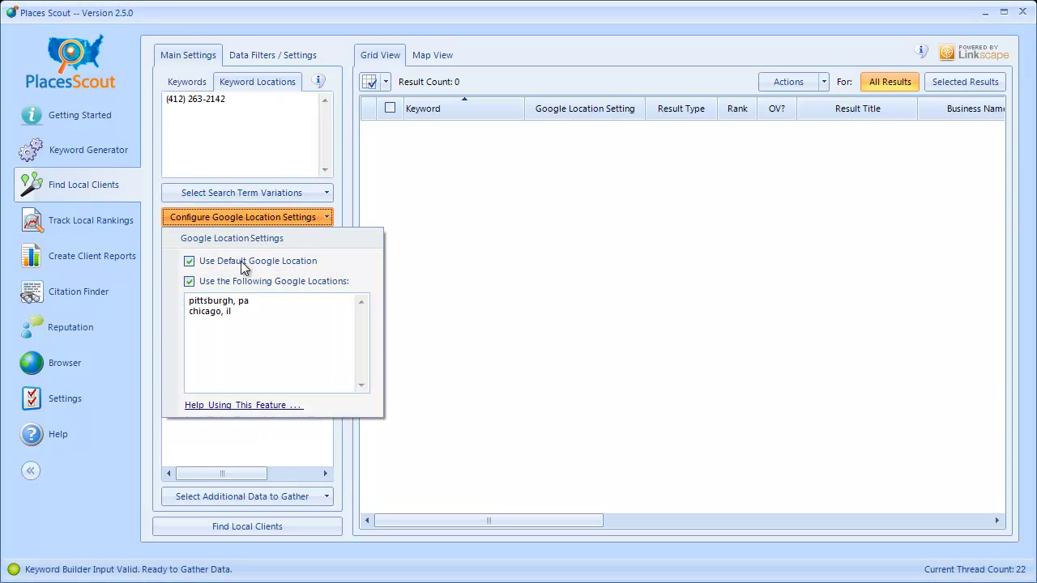
click(243, 150)
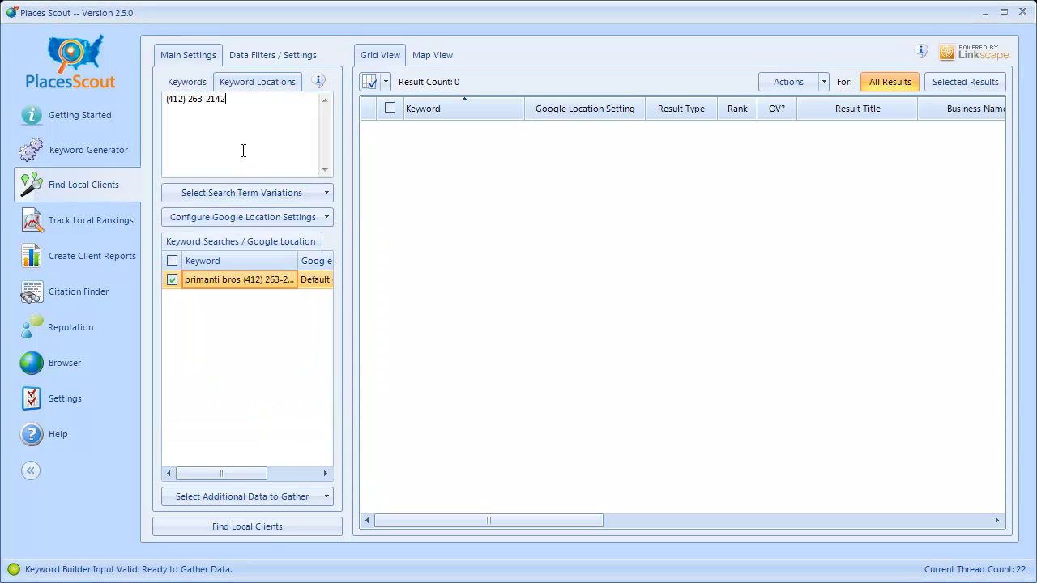
right_click(247, 283)
click(318, 314)
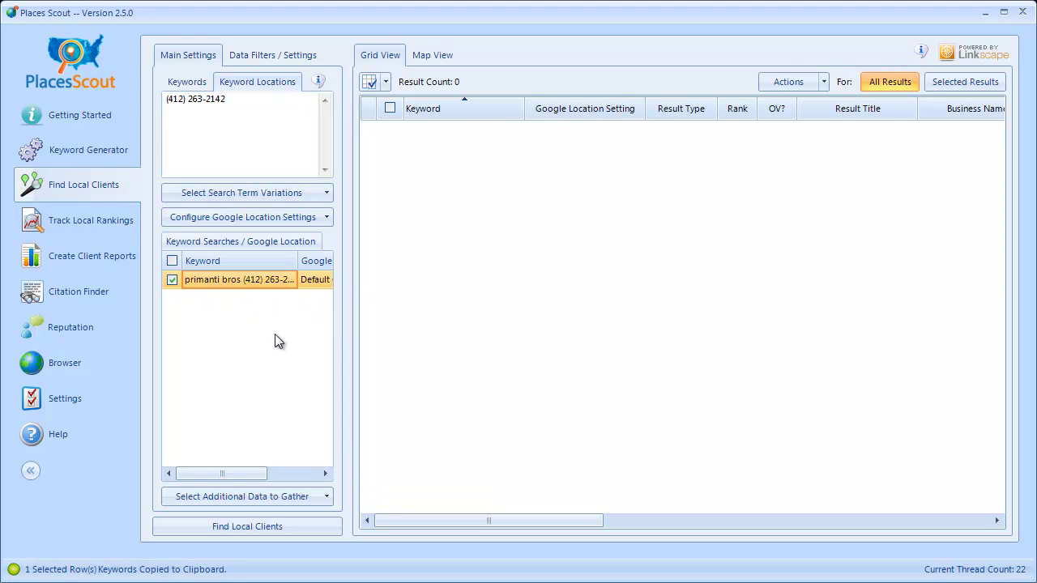
Step: Search Google for the copied primanti bros keyword and check the single Primanti Bros. listing
key(alt+Tab)
scroll(300, 306, up, 3)
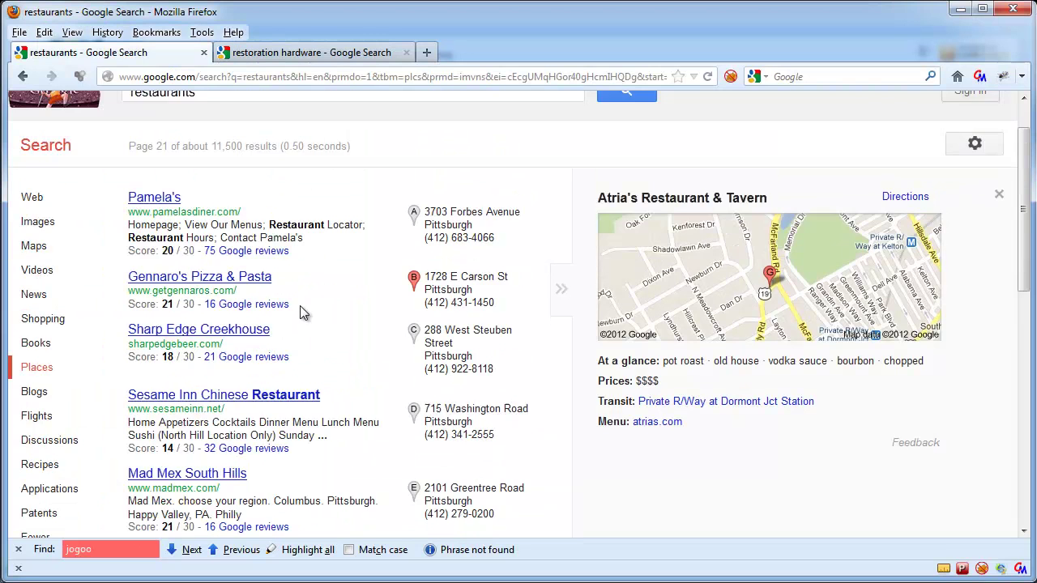
scroll(235, 119, up, 2)
double_click(224, 144)
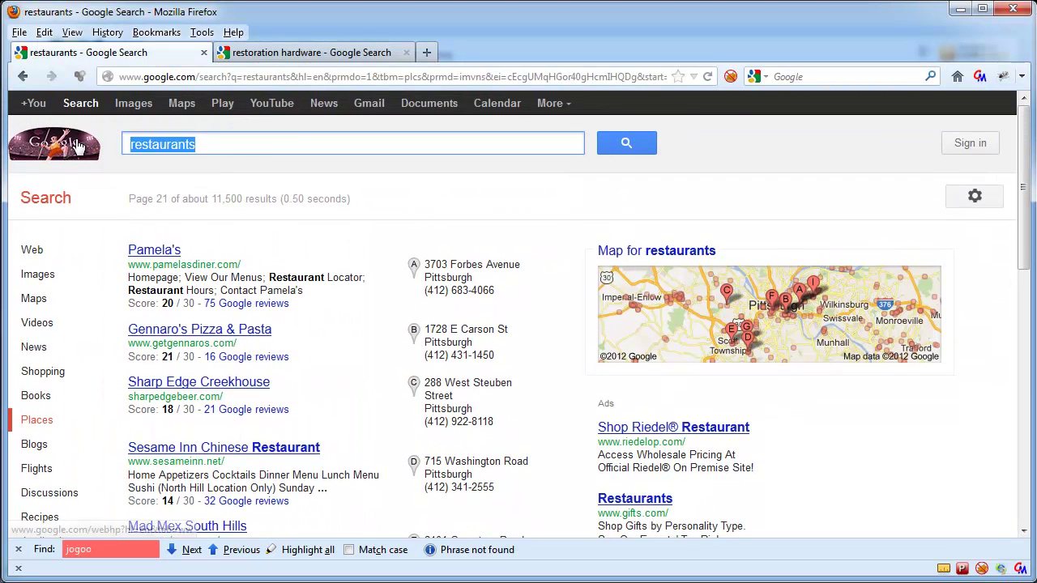
key(ctrl+v)
key(Return)
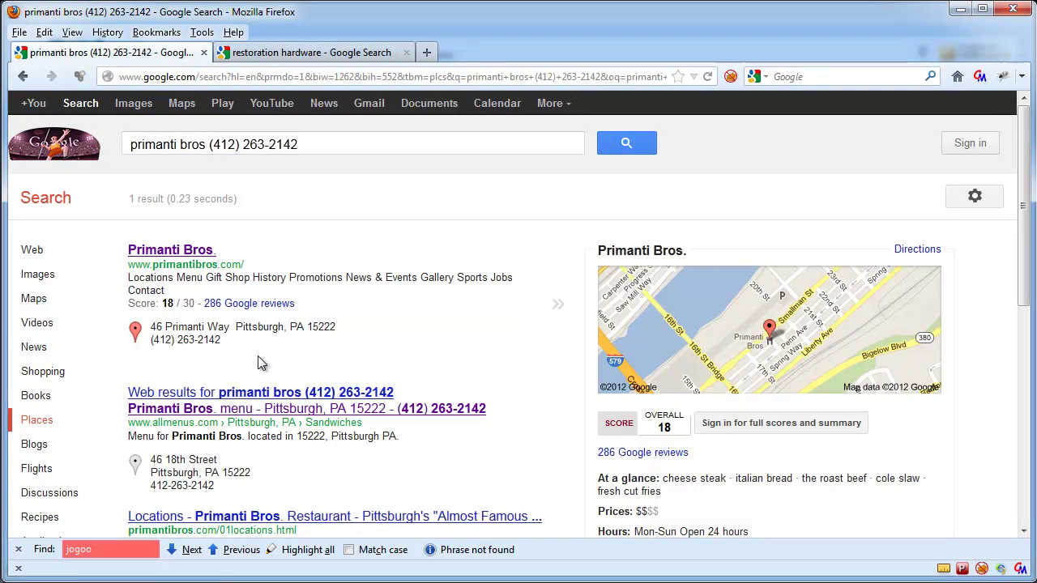
scroll(260, 359, down, 2)
drag(259, 253, 123, 153)
click(252, 253)
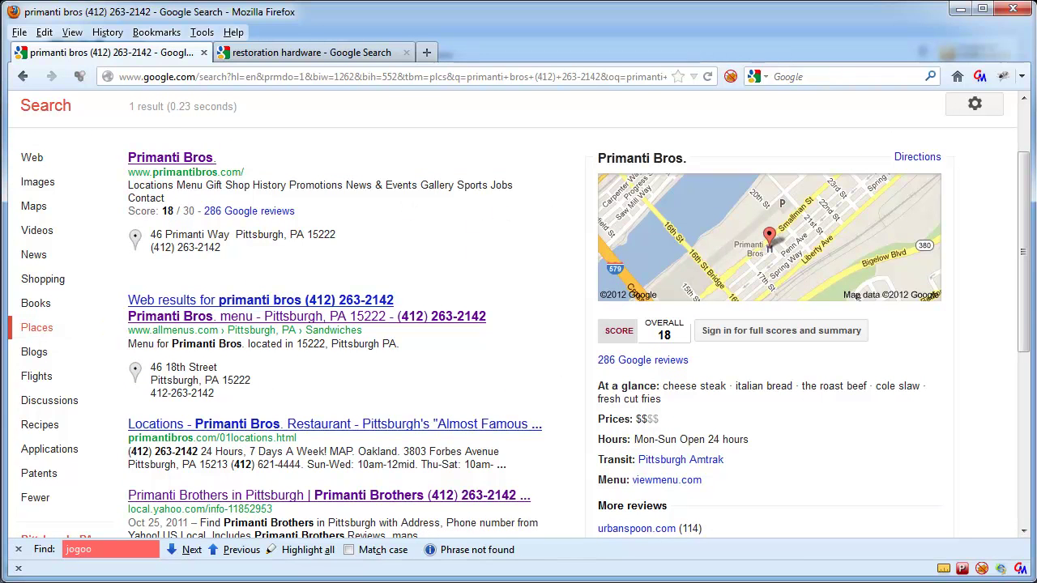
Step: Move the phone number from the locations box onto the primanti bros keyword
key(alt+Tab)
click(188, 82)
click(253, 81)
drag(261, 101, 179, 92)
key(Delete)
key(ctrl+v)
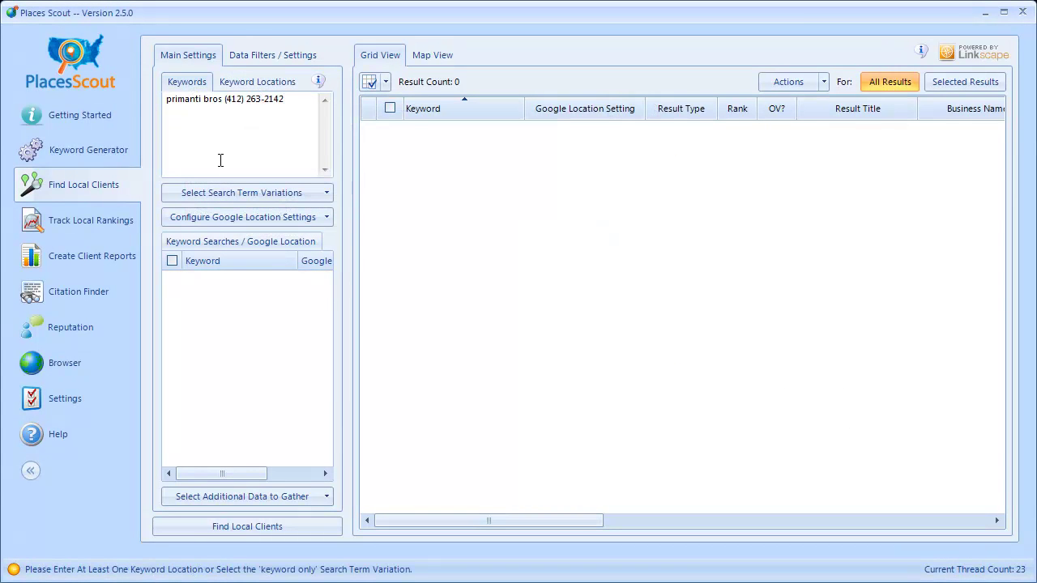
Step: Tick the keyword only search term variation
click(214, 194)
click(194, 234)
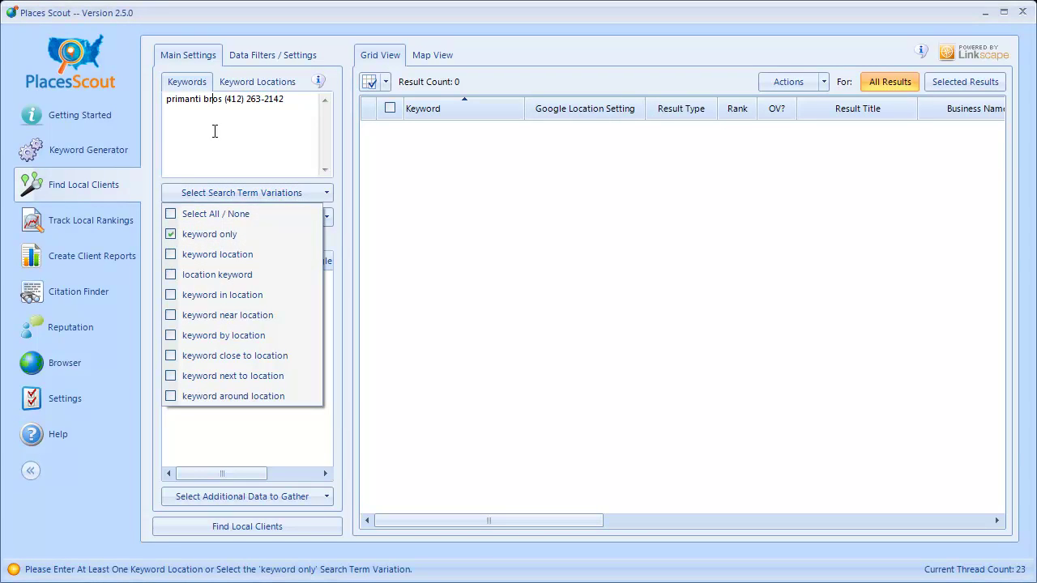
click(244, 127)
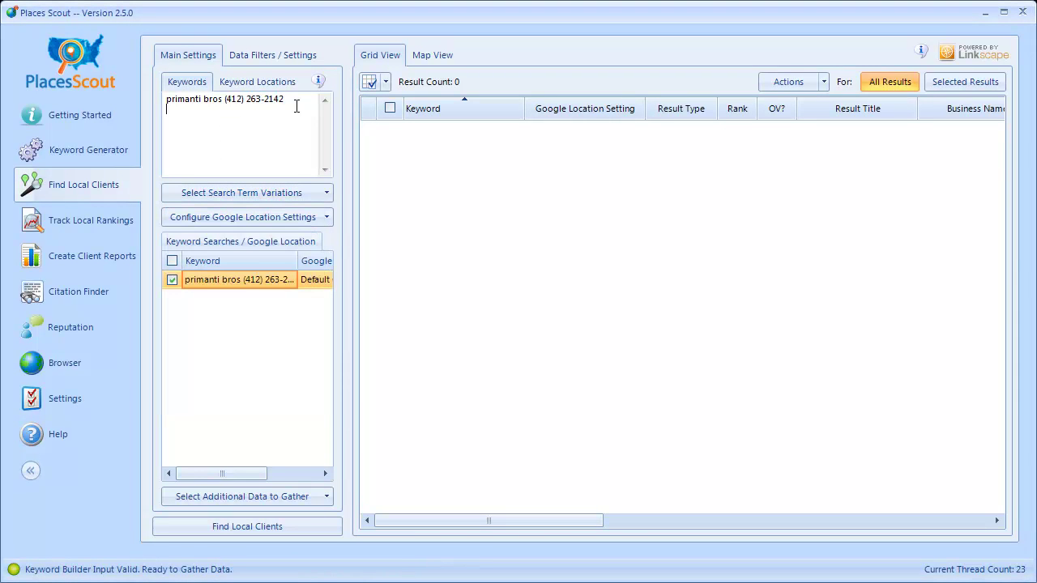